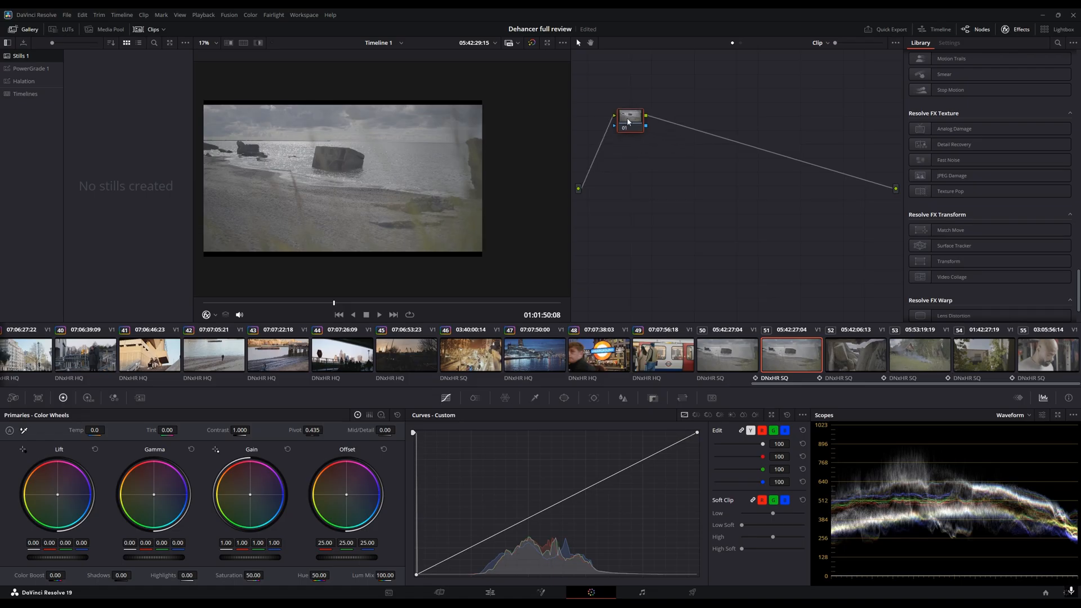
- Add a second serial node after the first node and arrange both nodes in the node graph
{"action": "right_click", "coordinate": [666, 167]}
{"action": "mouse_move", "coordinate": [687, 189]}
{"action": "left_click", "coordinate": [782, 188]}
{"action": "left_click", "coordinate": [719, 143]}
{"action": "left_click_drag", "start_coordinate": [640, 129], "coordinate": [643, 146]}
{"action": "left_click_drag", "start_coordinate": [724, 152], "coordinate": [728, 145]}
{"action": "left_click_drag", "start_coordinate": [637, 137], "coordinate": [653, 138]}
- Apply the Panasonic V-Log to V-709 LUT to the first node
{"action": "right_click", "coordinate": [652, 137]}
{"action": "mouse_move", "coordinate": [716, 231]}
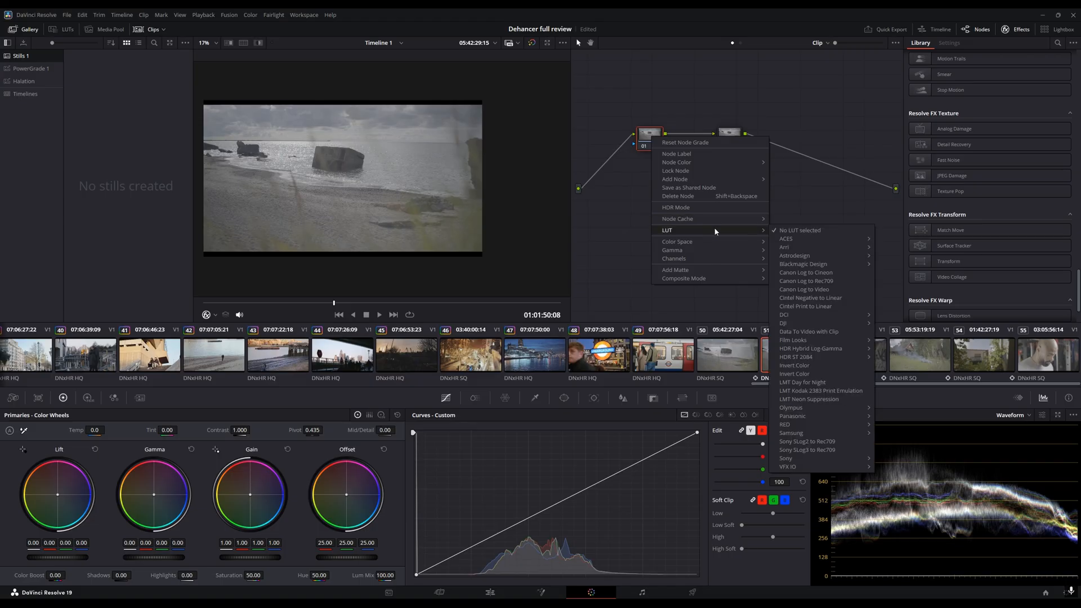
{"action": "mouse_move", "coordinate": [820, 417]}
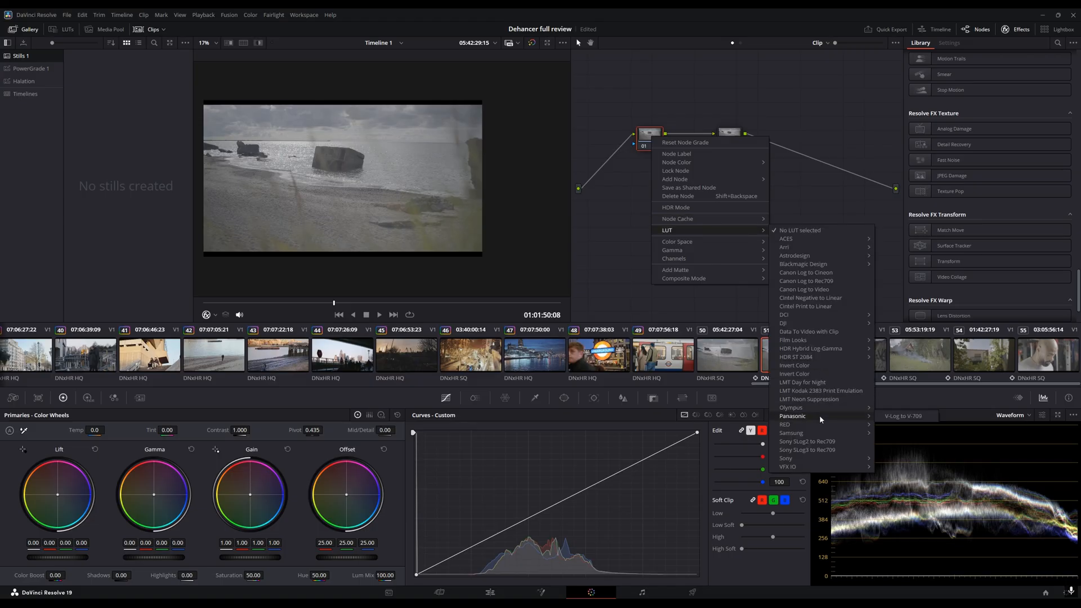
{"action": "left_click", "coordinate": [892, 417]}
- Set the first node's gamma and set its colour space to Panasonic V-Gamut
{"action": "right_click", "coordinate": [646, 142]}
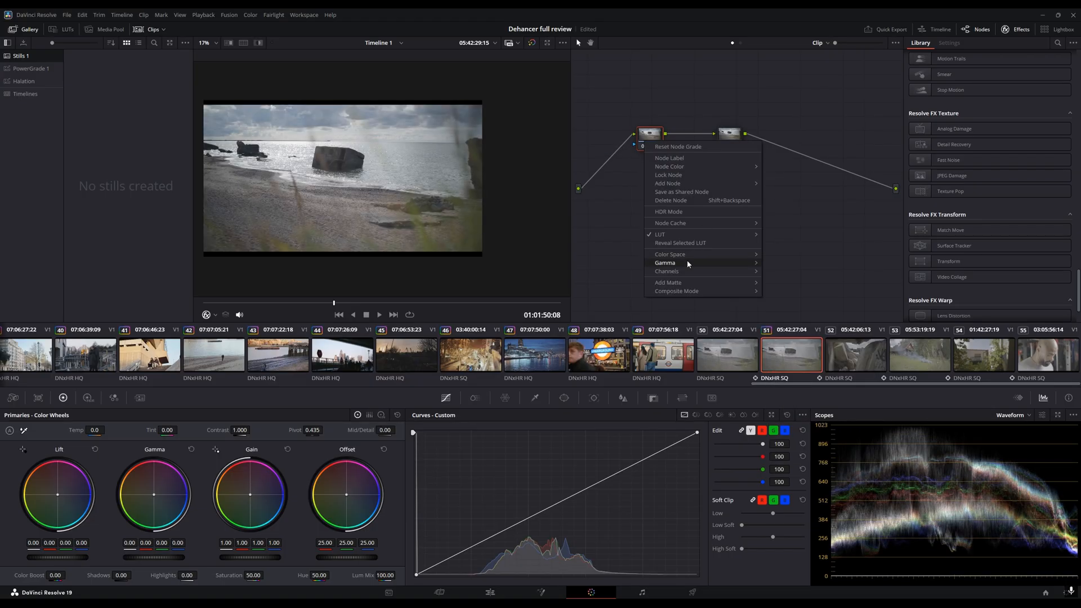
{"action": "mouse_move", "coordinate": [715, 234]}
{"action": "left_click", "coordinate": [822, 417]}
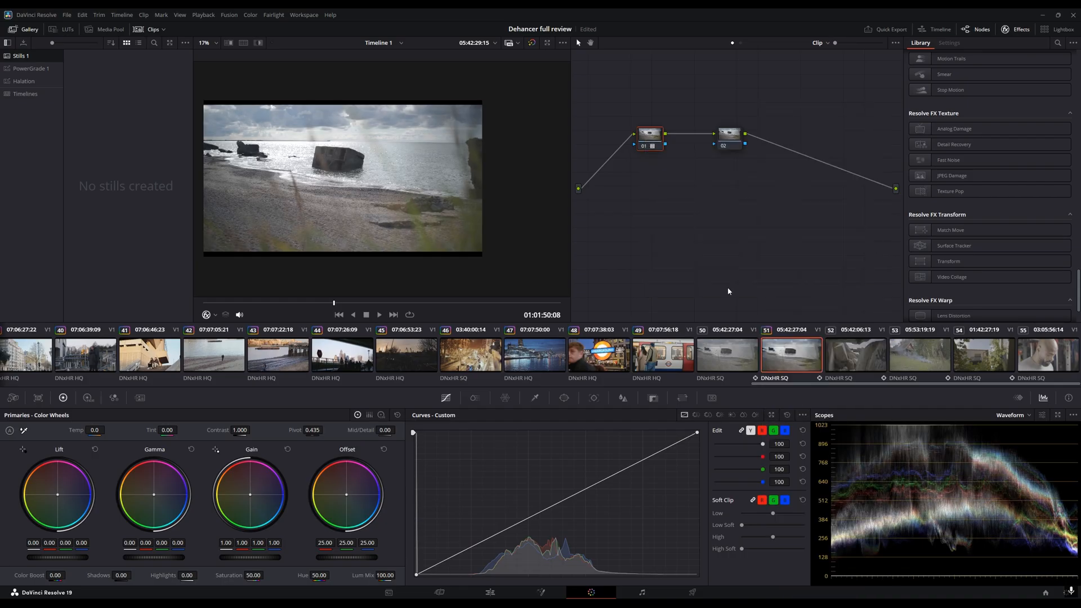
{"action": "right_click", "coordinate": [646, 141]}
{"action": "mouse_move", "coordinate": [701, 251]}
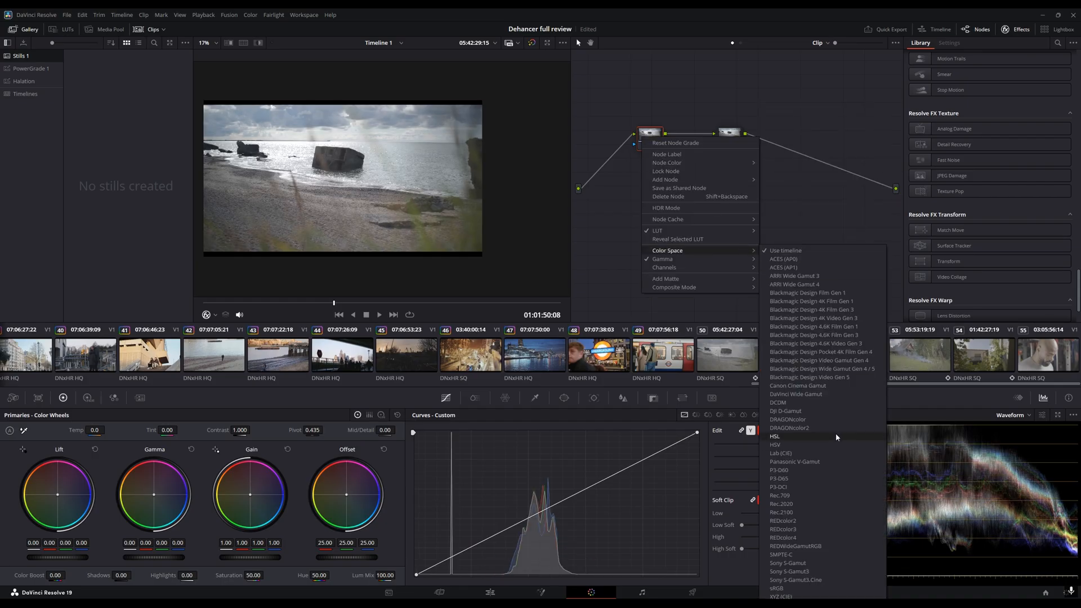
{"action": "left_click", "coordinate": [825, 462]}
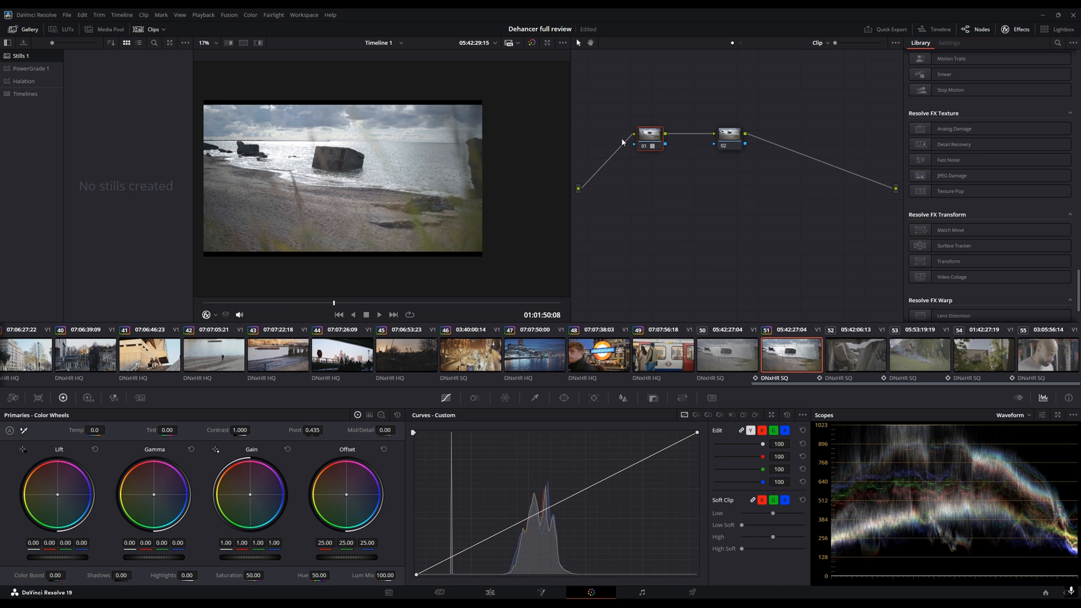
- Drop the Dehancer Pro 7.3.6 effect onto the second node and undo the drop
{"action": "left_click", "coordinate": [719, 145]}
{"action": "scroll", "coordinate": [961, 290], "scroll_direction": "down", "scroll_amount": 2}
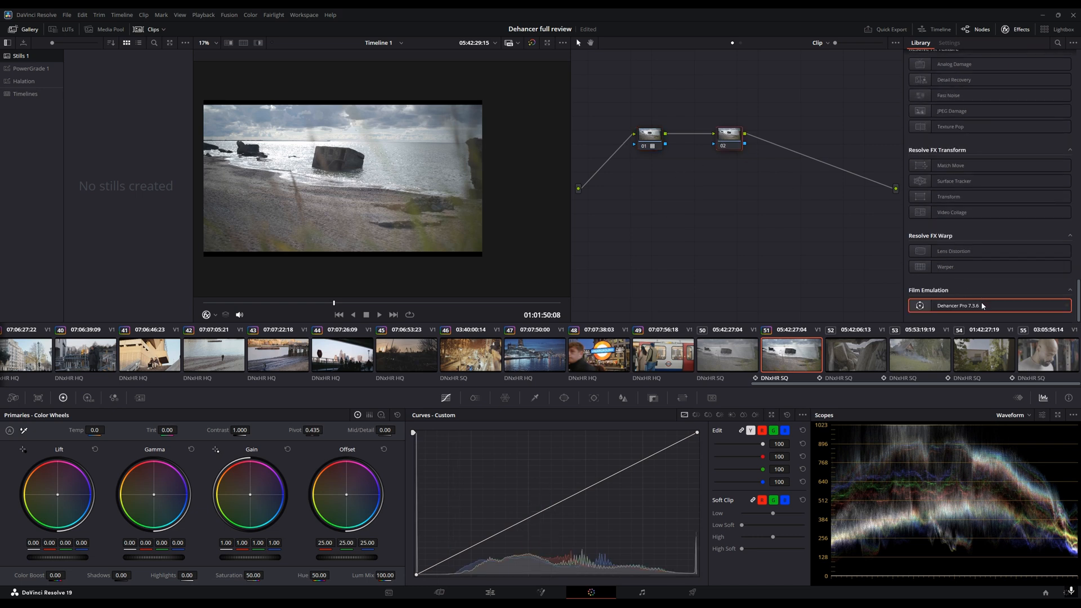
{"action": "left_click_drag", "start_coordinate": [952, 307], "coordinate": [729, 138]}
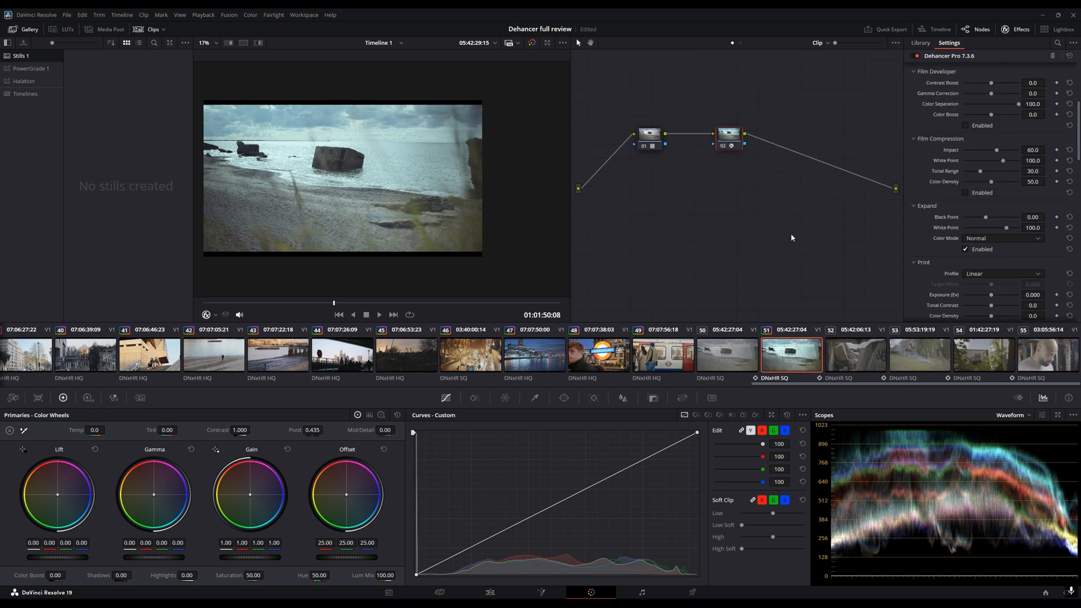
{"action": "key", "text": "ctrl+z"}
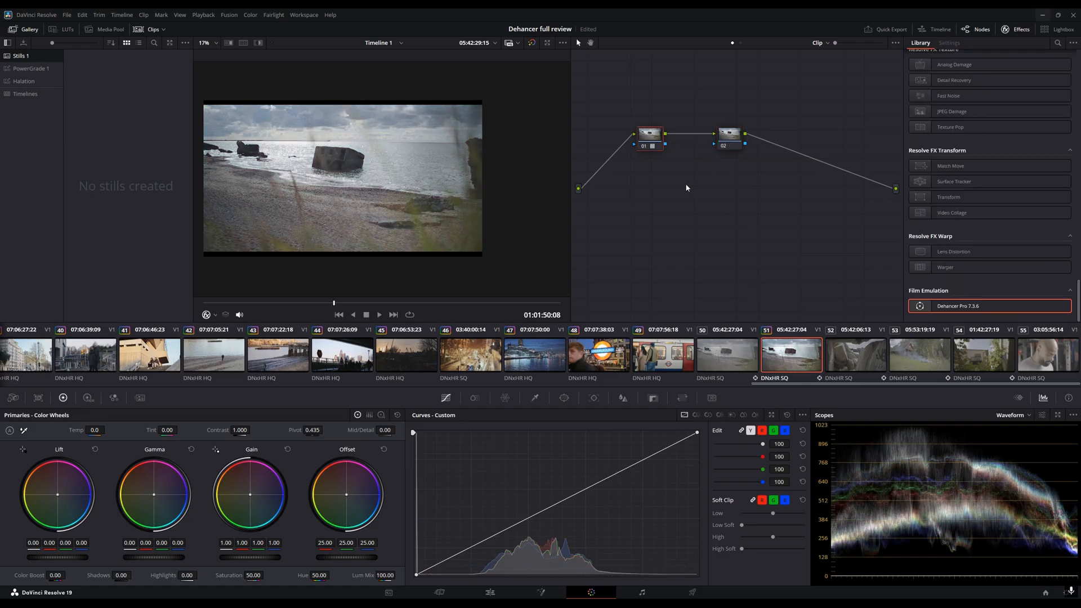
- Delete the first node and reposition the remaining node in the graph
{"action": "left_click", "coordinate": [648, 141]}
{"action": "key", "text": "Delete"}
{"action": "left_click_drag", "start_coordinate": [730, 136], "coordinate": [705, 140]}
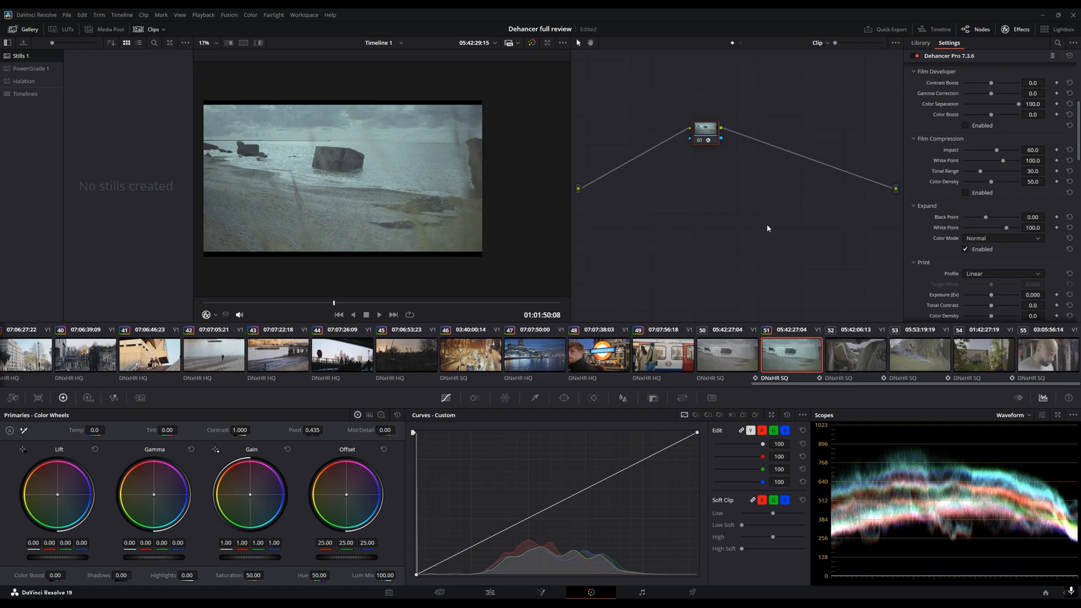
- Set Dehancer's input Source to Choose Camera
{"action": "scroll", "coordinate": [988, 175], "scroll_direction": "up", "scroll_amount": 3}
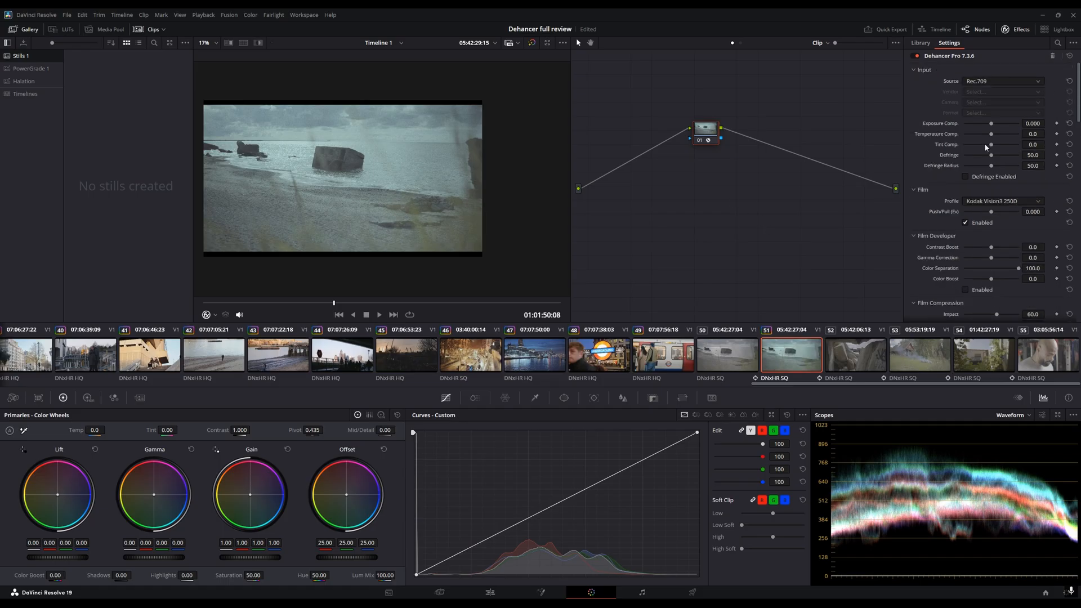
{"action": "left_click", "coordinate": [987, 83]}
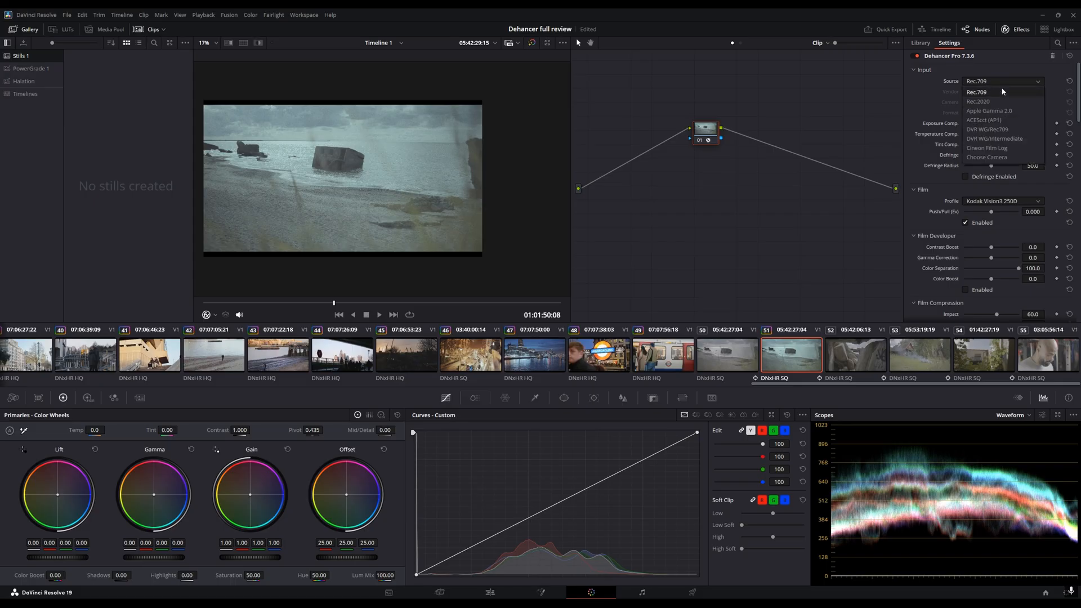
{"action": "left_click", "coordinate": [1008, 157]}
- Set the input Vendor to Panasonic and the Camera to Lumix DC-S5
{"action": "left_click", "coordinate": [989, 92]}
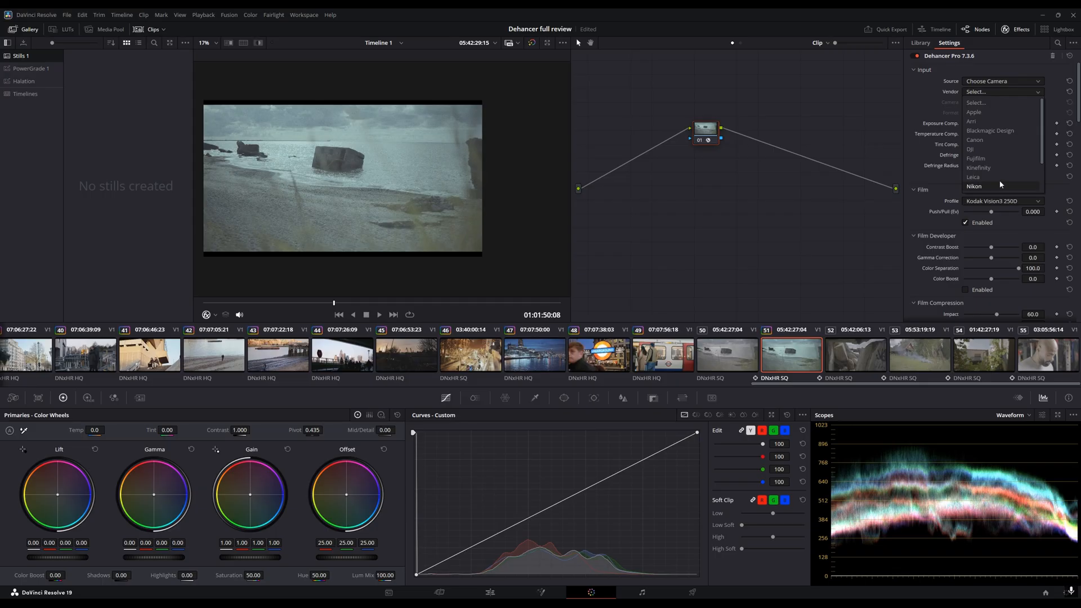
{"action": "scroll", "coordinate": [1004, 146], "scroll_direction": "down", "scroll_amount": 2}
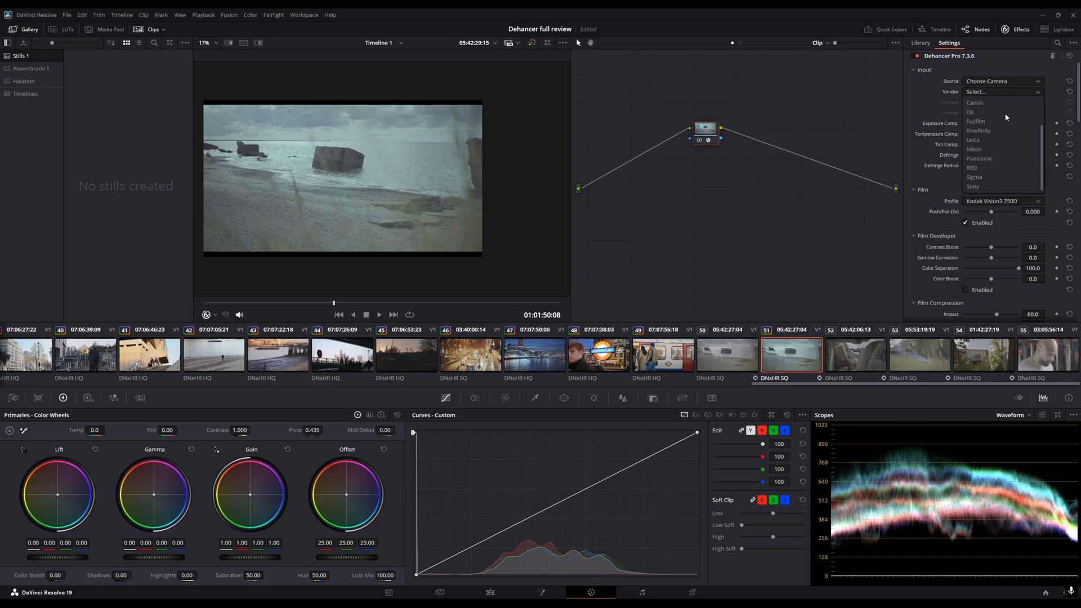
{"action": "left_click", "coordinate": [991, 158]}
{"action": "left_click", "coordinate": [991, 102]}
{"action": "left_click", "coordinate": [1006, 158]}
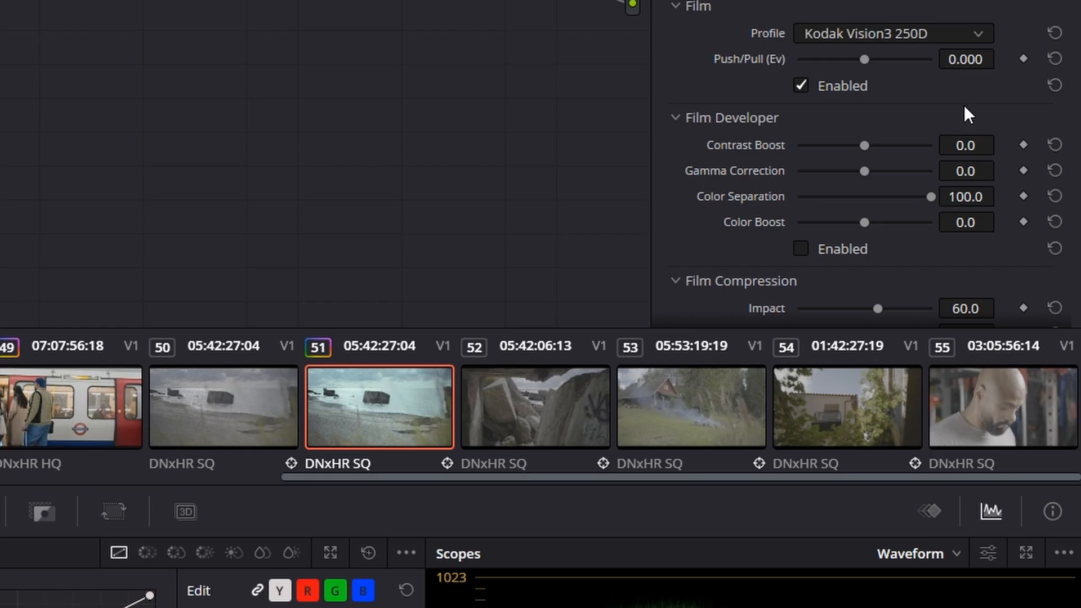
- Open the Film Profile list and browse through the available film stocks
{"action": "left_click", "coordinate": [919, 31]}
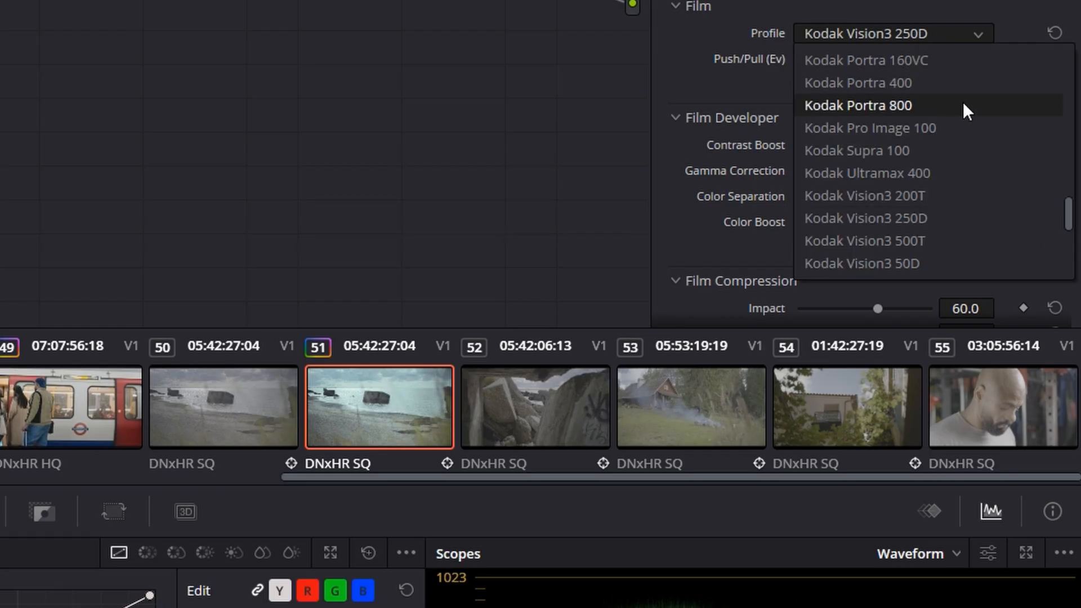
{"action": "scroll", "coordinate": [953, 217], "scroll_direction": "down", "scroll_amount": 1}
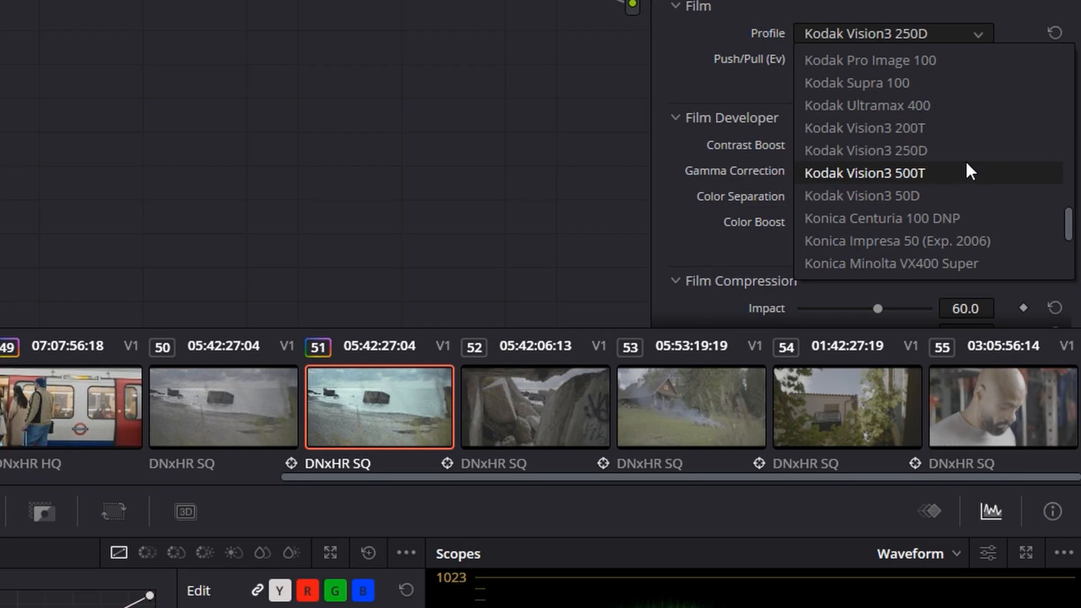
{"action": "scroll", "coordinate": [967, 163], "scroll_direction": "up", "scroll_amount": 5}
{"action": "scroll", "coordinate": [967, 164], "scroll_direction": "up", "scroll_amount": 5}
{"action": "scroll", "coordinate": [968, 174], "scroll_direction": "up", "scroll_amount": 3}
{"action": "scroll", "coordinate": [987, 206], "scroll_direction": "down", "scroll_amount": 3}
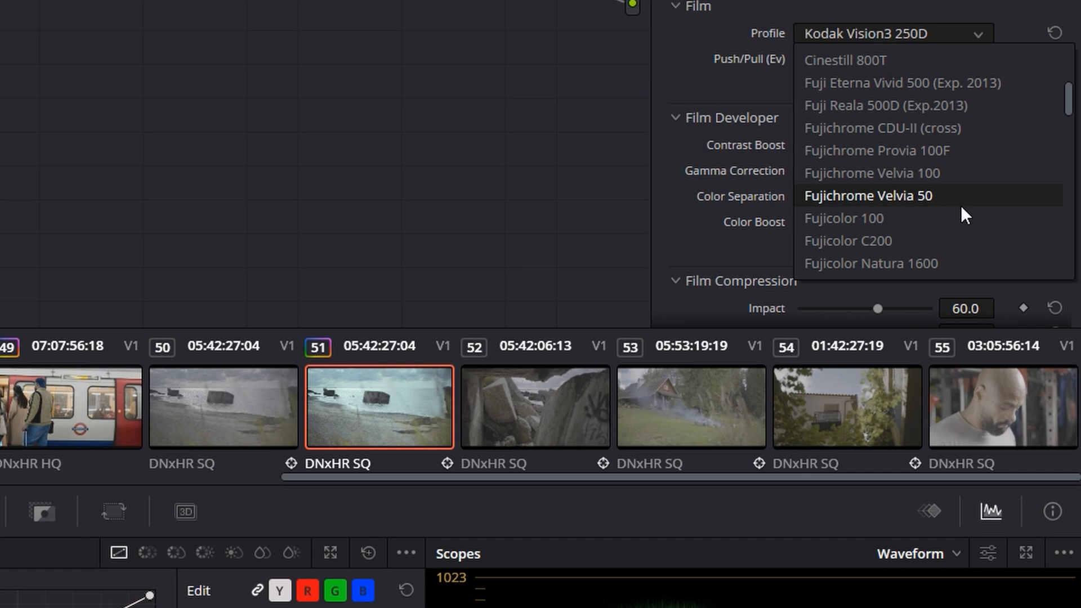
{"action": "scroll", "coordinate": [965, 214], "scroll_direction": "down", "scroll_amount": 5}
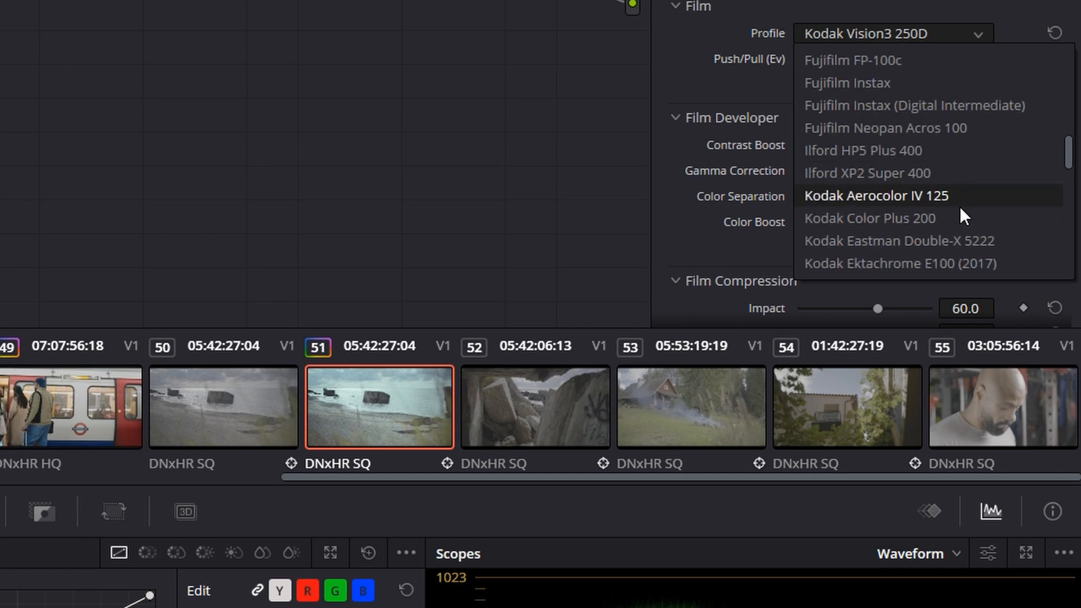
{"action": "scroll", "coordinate": [961, 214], "scroll_direction": "down", "scroll_amount": 1}
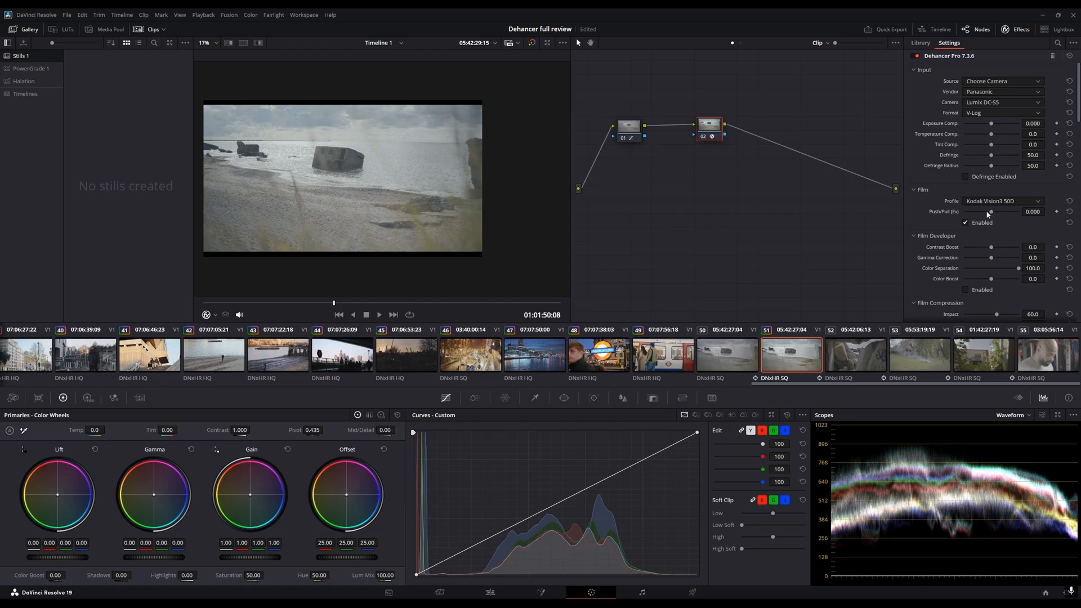
- Set Film Push/Pull to about 0.729 and enable the Film Developer section
{"action": "left_click_drag", "start_coordinate": [990, 213], "coordinate": [1004, 216]}
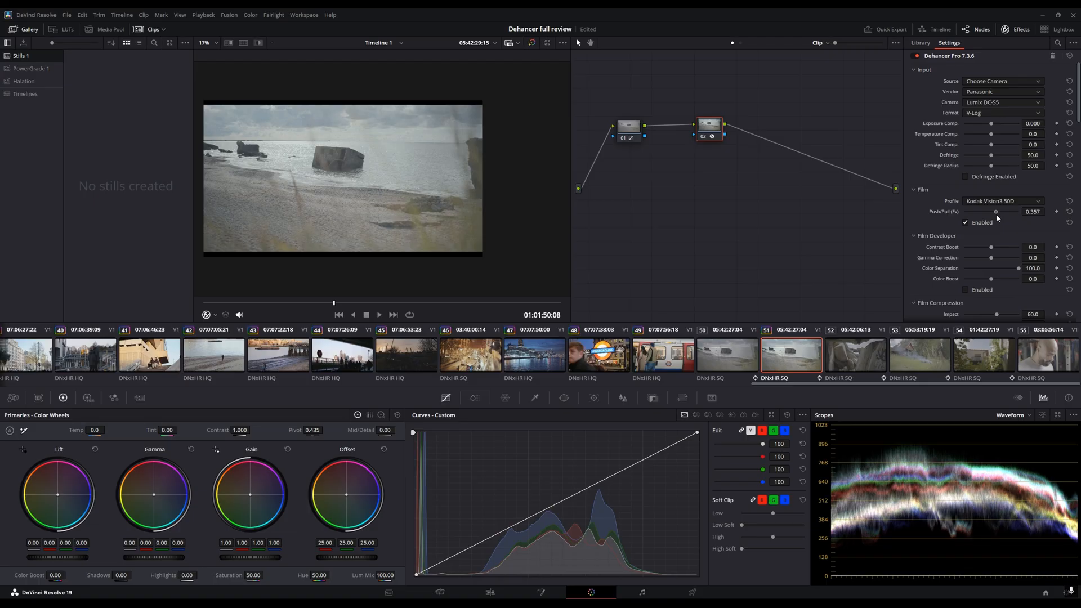
{"action": "left_click_drag", "start_coordinate": [1006, 216], "coordinate": [1002, 216]}
{"action": "scroll", "coordinate": [982, 218], "scroll_direction": "down", "scroll_amount": 3}
{"action": "left_click", "coordinate": [966, 214]}
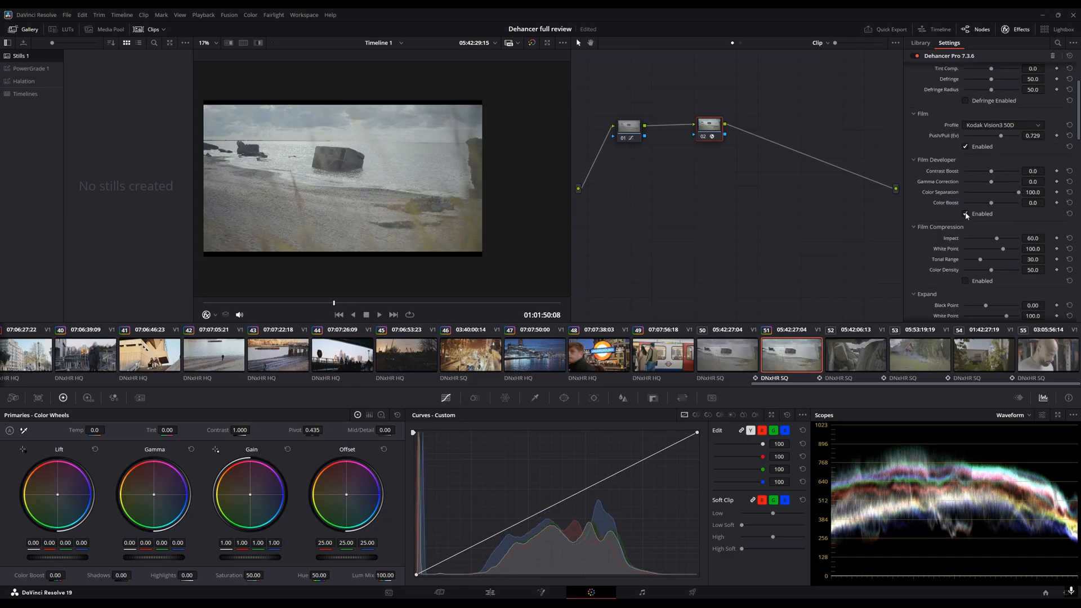
- Raise Contrast Boost to about 72 and Gamma Correction to about 7.4, then undo twice
{"action": "mouse_move", "coordinate": [992, 171]}
{"action": "left_mouse_down"}
{"action": "mouse_move", "coordinate": [983, 172]}
{"action": "mouse_move", "coordinate": [1012, 178]}
{"action": "left_mouse_up"}
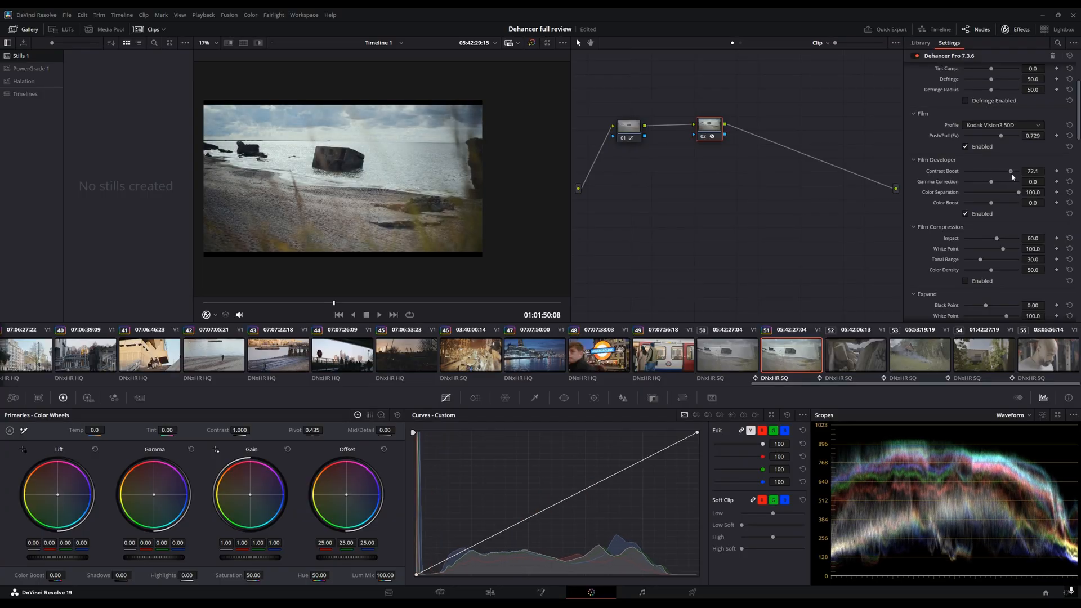
{"action": "left_click_drag", "start_coordinate": [991, 182], "coordinate": [996, 182]}
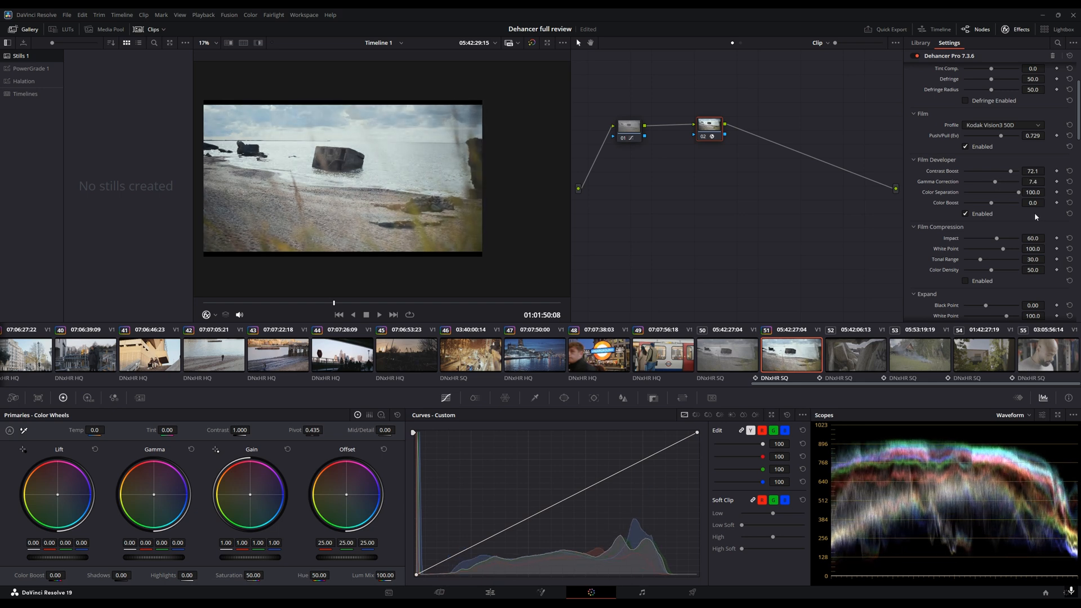
{"action": "key", "text": "ctrl+z"}
{"action": "key", "text": "ctrl+z"}
- Toggle the Film Compression enable checkbox on and off repeatedly
{"action": "scroll", "coordinate": [1026, 226], "scroll_direction": "down", "scroll_amount": 2}
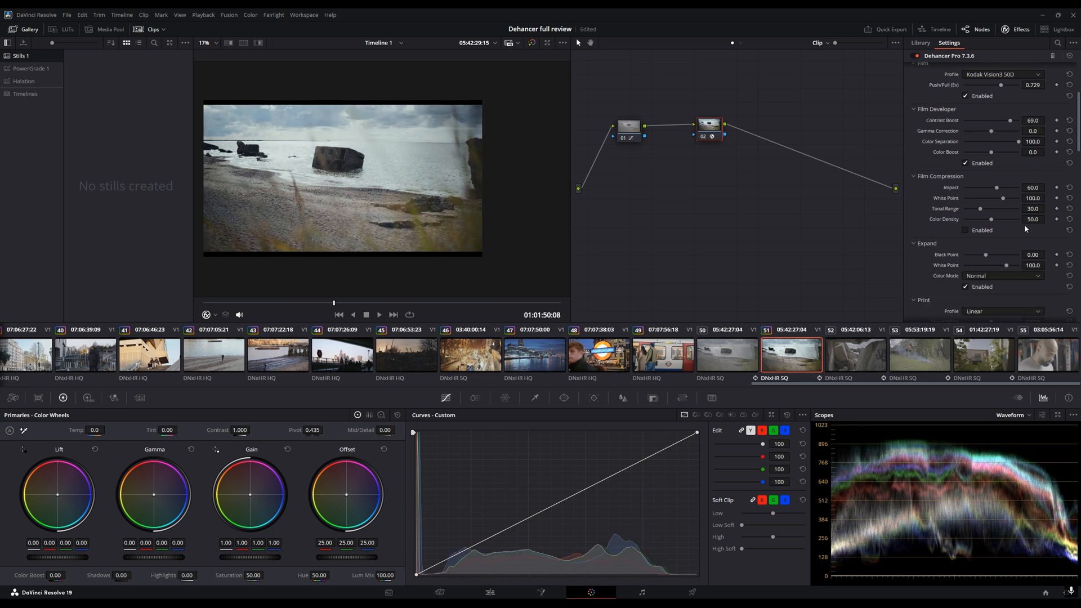
{"action": "left_click", "coordinate": [965, 231]}
{"action": "left_click", "coordinate": [965, 231]}
{"action": "left_click", "coordinate": [965, 231]}
{"action": "left_click", "coordinate": [965, 231]}
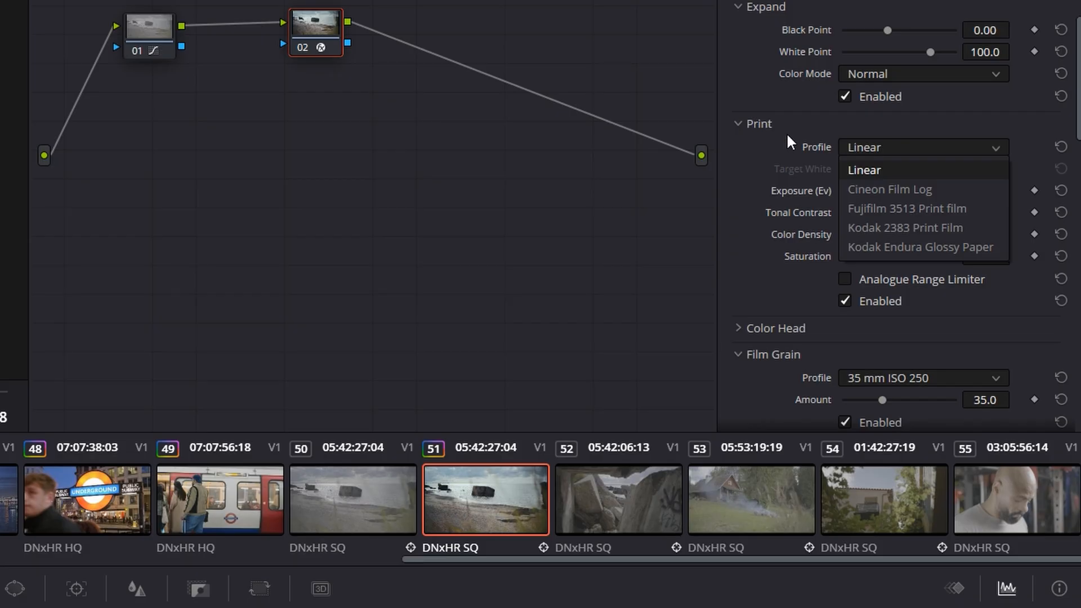
- Set the Film Grain profile to 65 mm ISO 50
{"action": "left_click", "coordinate": [881, 146]}
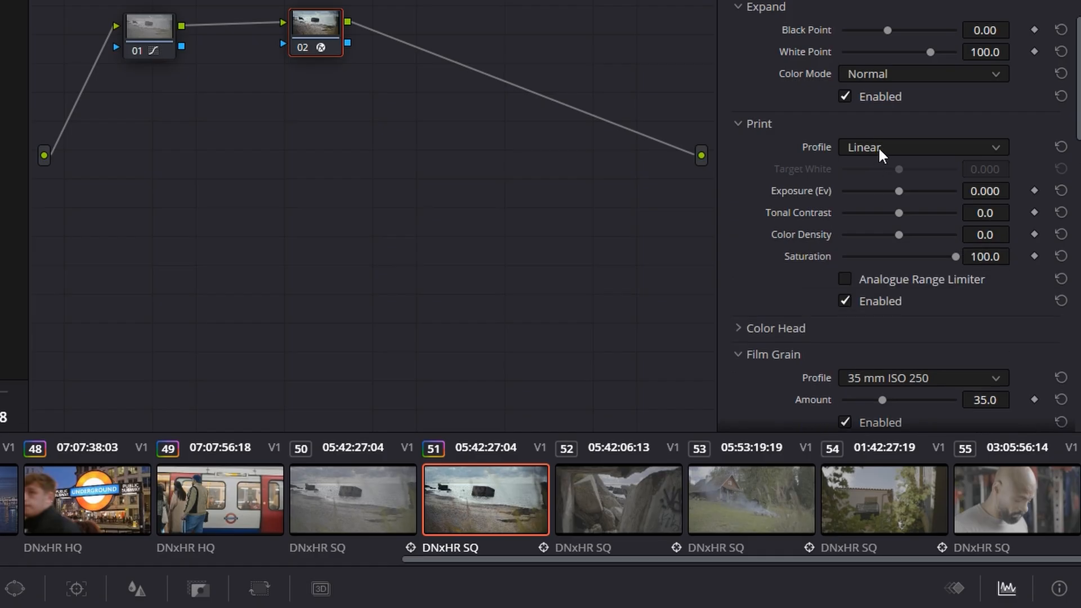
{"action": "left_click", "coordinate": [878, 147]}
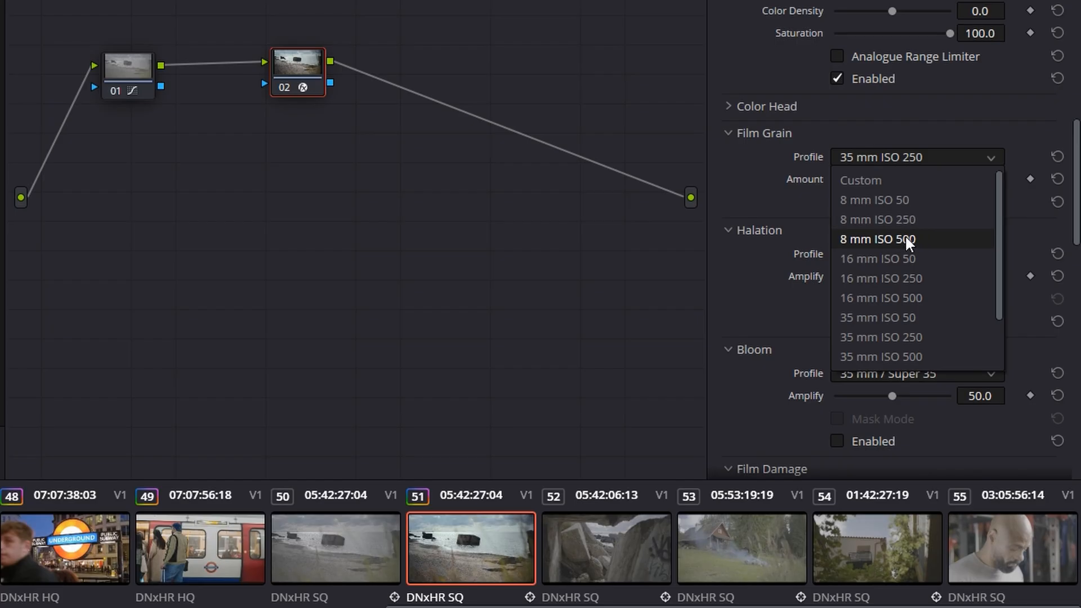
{"action": "scroll", "coordinate": [931, 299], "scroll_direction": "down", "scroll_amount": 1}
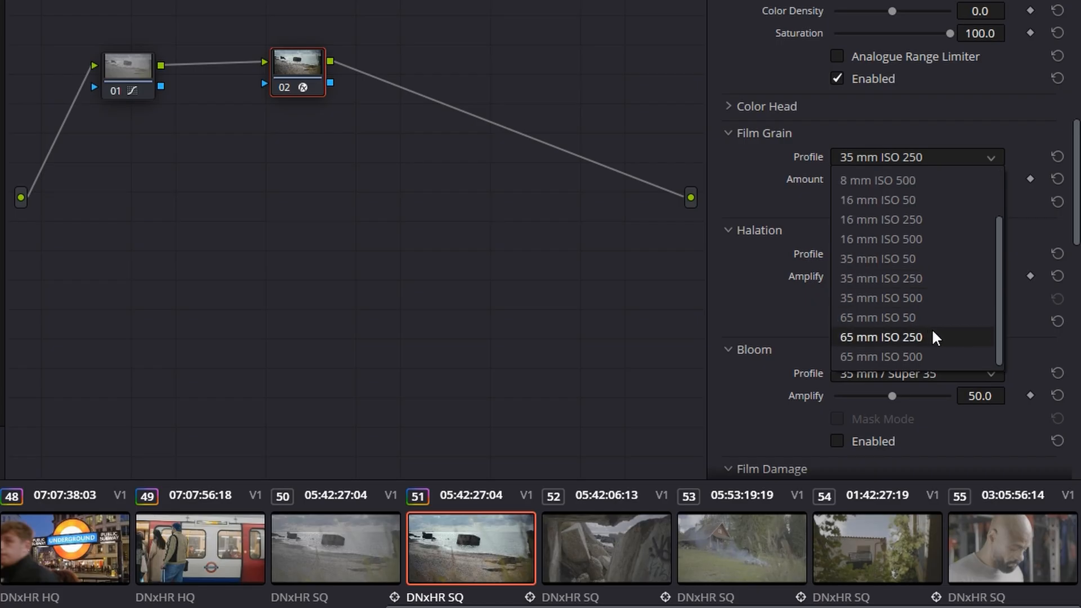
{"action": "scroll", "coordinate": [926, 271], "scroll_direction": "up", "scroll_amount": 1}
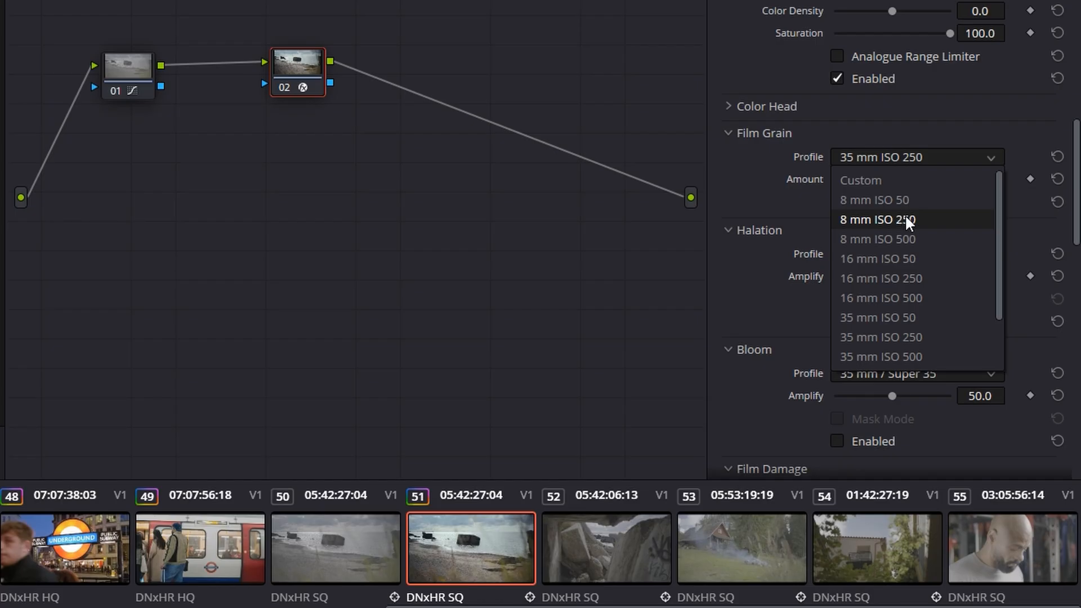
{"action": "scroll", "coordinate": [907, 221], "scroll_direction": "down", "scroll_amount": 1}
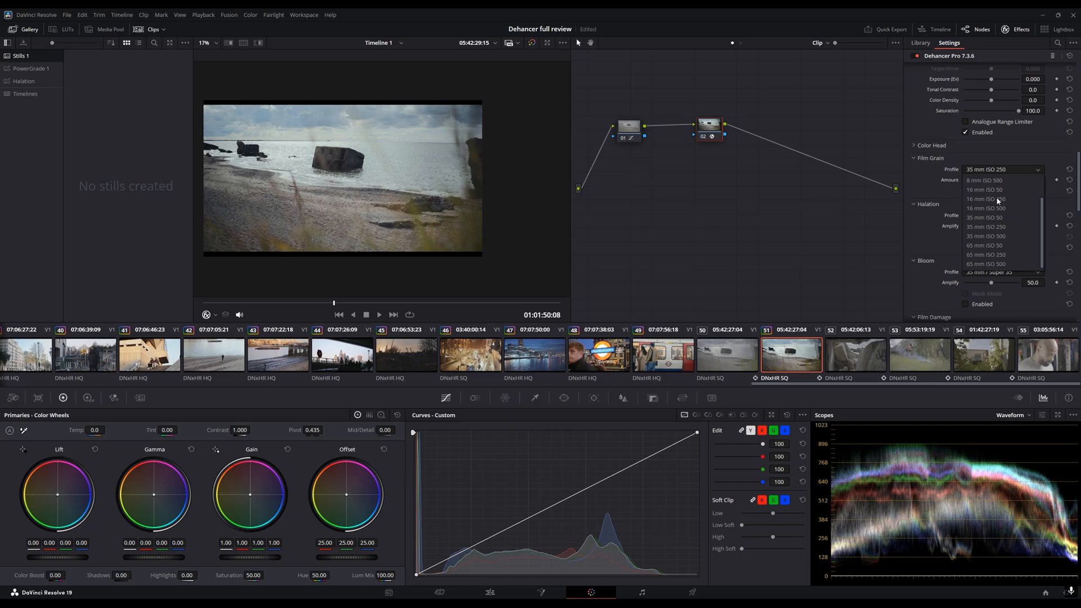
{"action": "left_click", "coordinate": [1016, 245]}
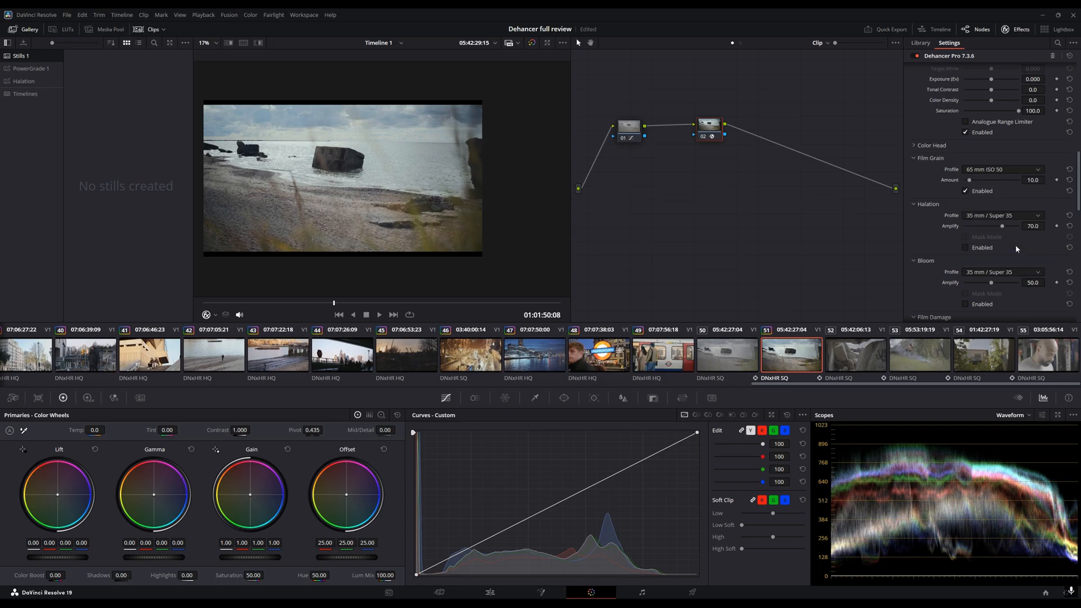
- Zoom into the viewer and pan around the image to inspect the film grain
{"action": "scroll", "coordinate": [377, 144], "scroll_direction": "up", "scroll_amount": 6}
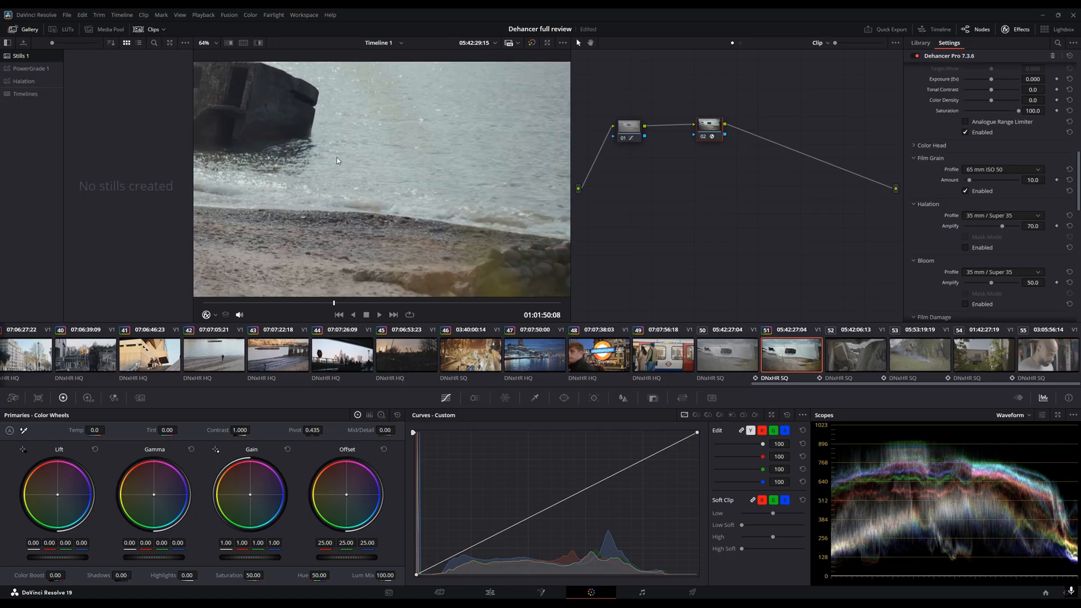
{"action": "scroll", "coordinate": [350, 187], "scroll_direction": "up", "scroll_amount": 4}
{"action": "scroll", "coordinate": [350, 185], "scroll_direction": "down", "scroll_amount": 4}
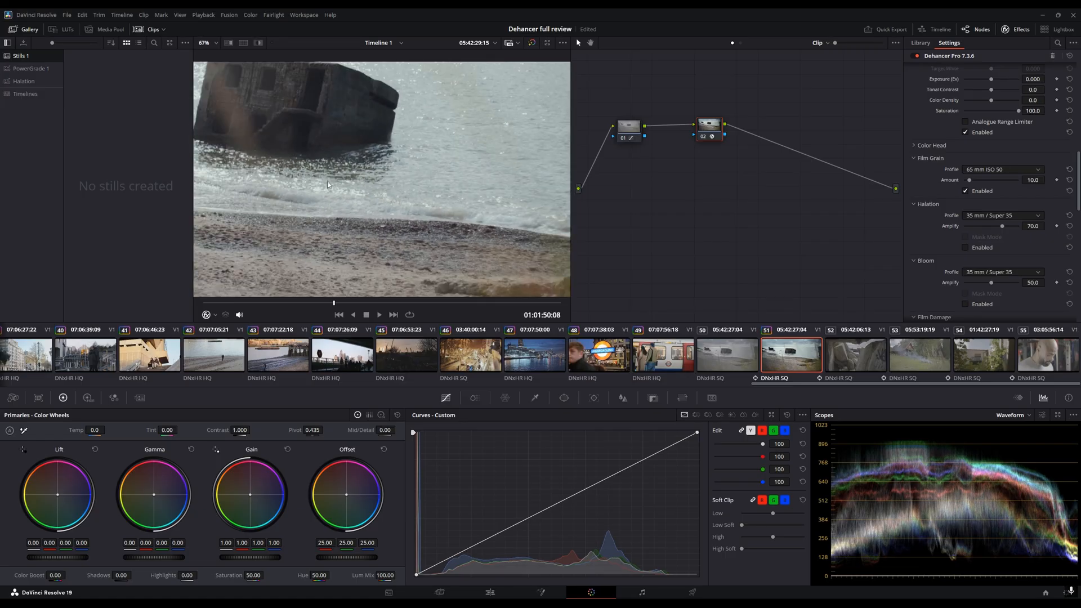
{"action": "left_click_drag", "start_coordinate": [329, 184], "coordinate": [451, 216]}
{"action": "scroll", "coordinate": [412, 163], "scroll_direction": "up", "scroll_amount": 2}
{"action": "scroll", "coordinate": [419, 151], "scroll_direction": "down", "scroll_amount": 2}
{"action": "left_click_drag", "start_coordinate": [428, 142], "coordinate": [402, 191]}
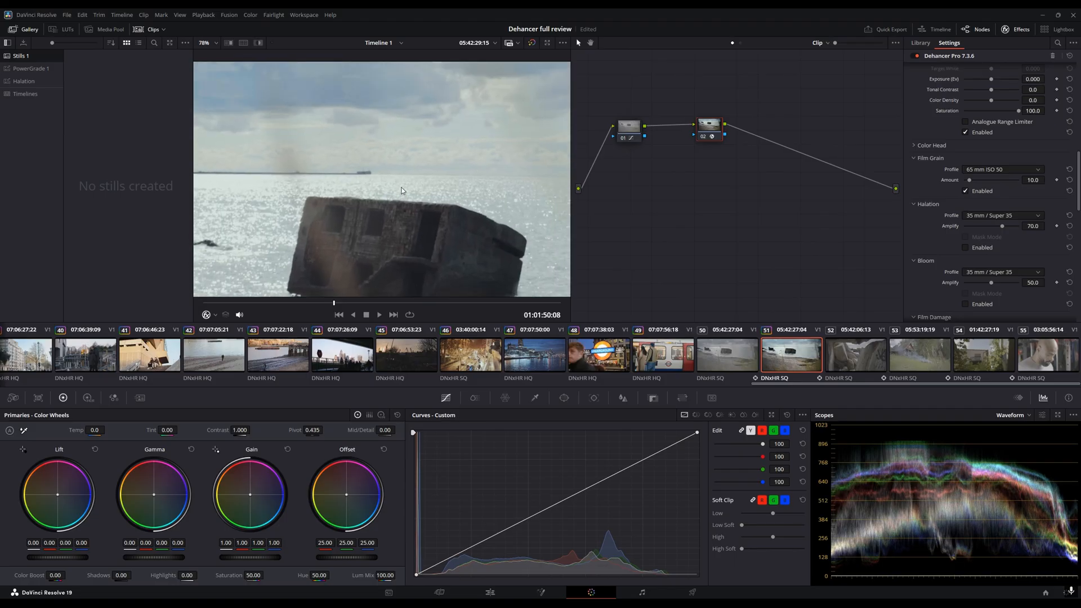
- Set the Film Grain Amount to about 40.3 and switch the Halation profile to 65 mm / 70 mm
{"action": "left_click_drag", "start_coordinate": [969, 180], "coordinate": [999, 181]}
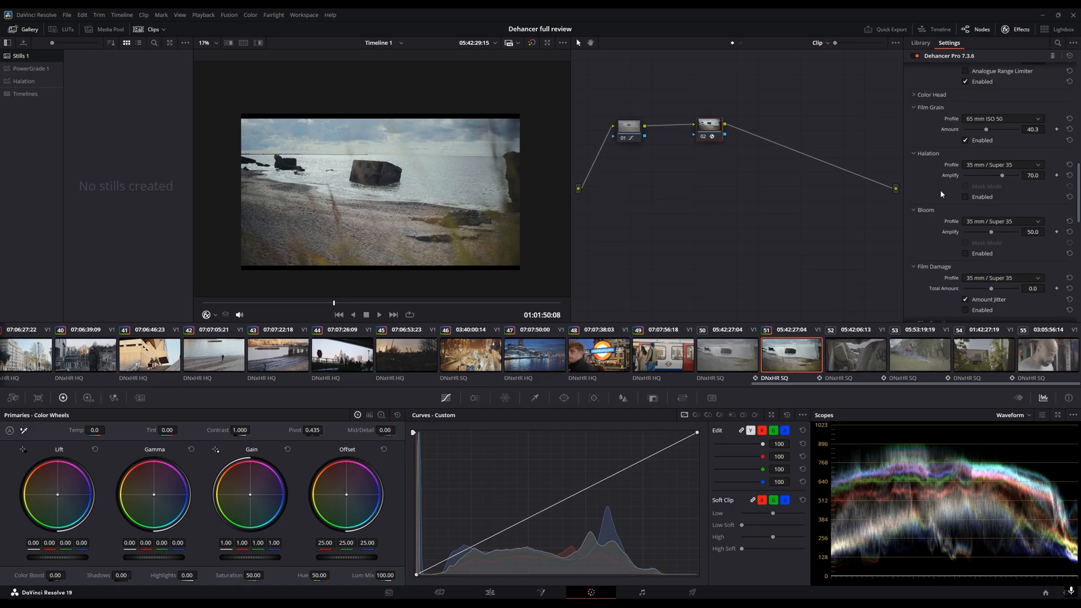
{"action": "left_click", "coordinate": [984, 166]}
{"action": "left_click", "coordinate": [1000, 165]}
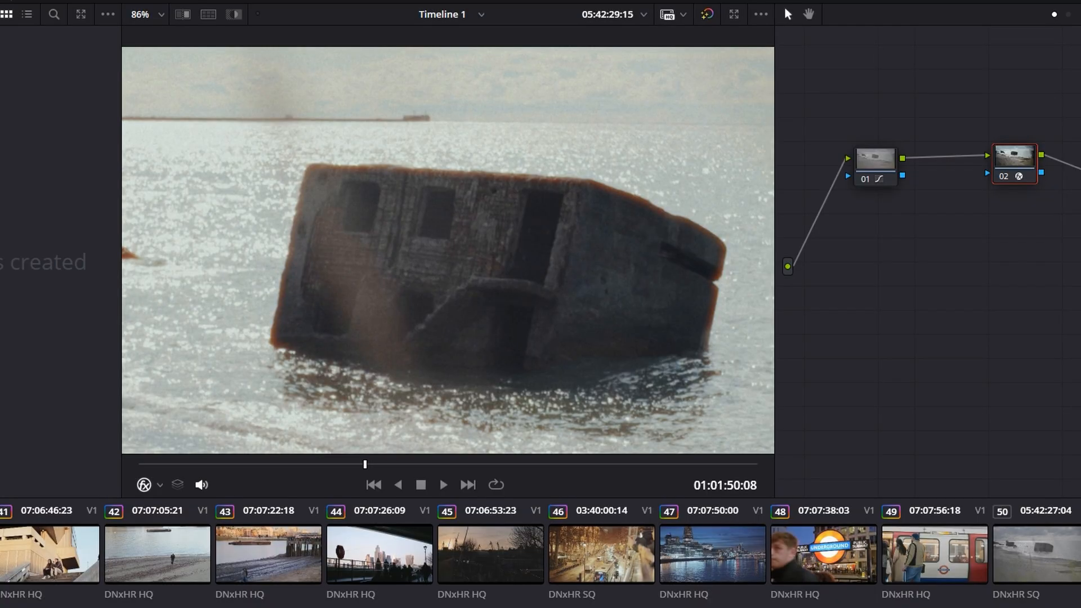
- Raise Halation Amplify to about 89.9 while previewing with Halation Mask Mode temporarily enabled
{"action": "scroll", "coordinate": [420, 225], "scroll_direction": "down", "scroll_amount": 5}
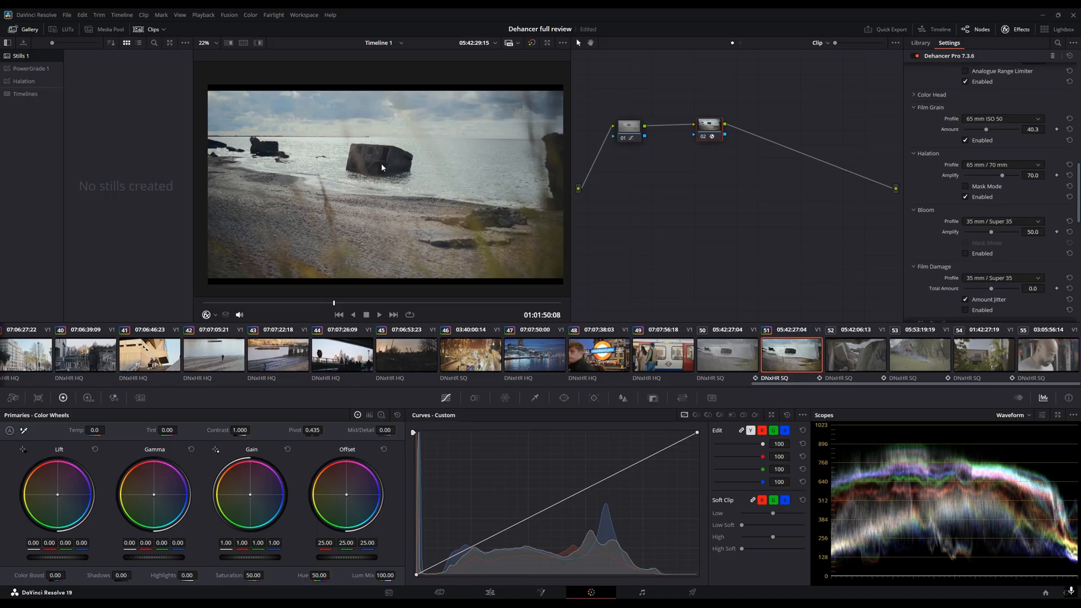
{"action": "scroll", "coordinate": [382, 167], "scroll_direction": "down", "scroll_amount": 1}
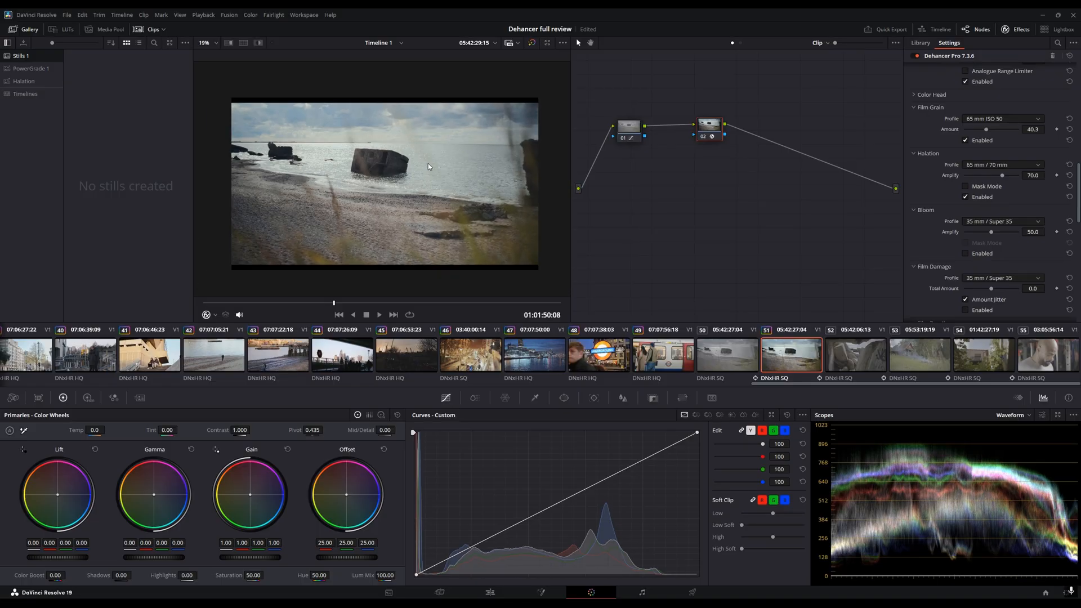
{"action": "left_click", "coordinate": [966, 186]}
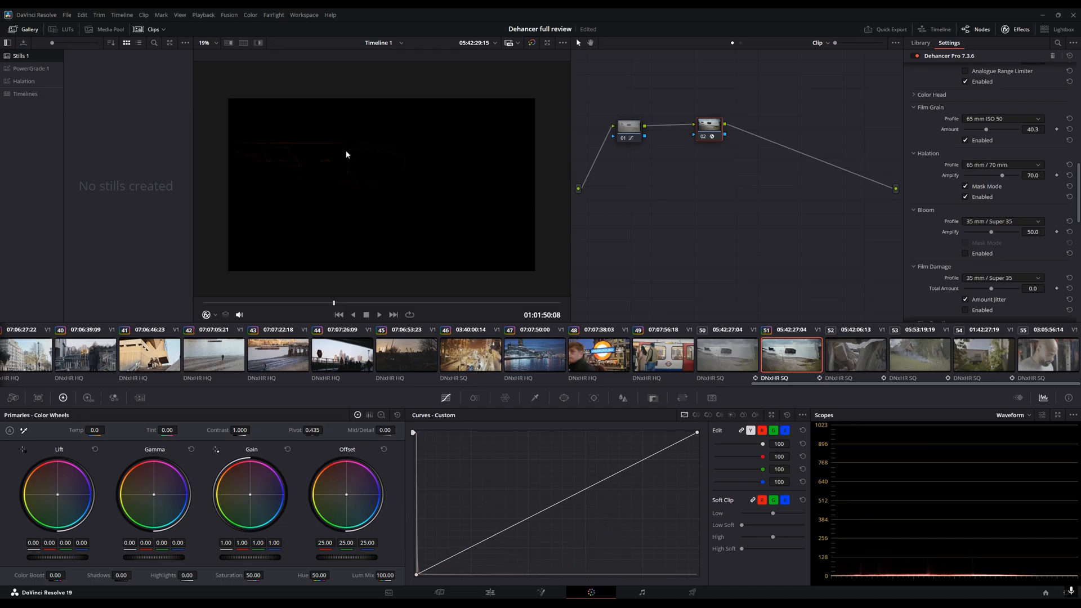
{"action": "scroll", "coordinate": [341, 148], "scroll_direction": "up", "scroll_amount": 3}
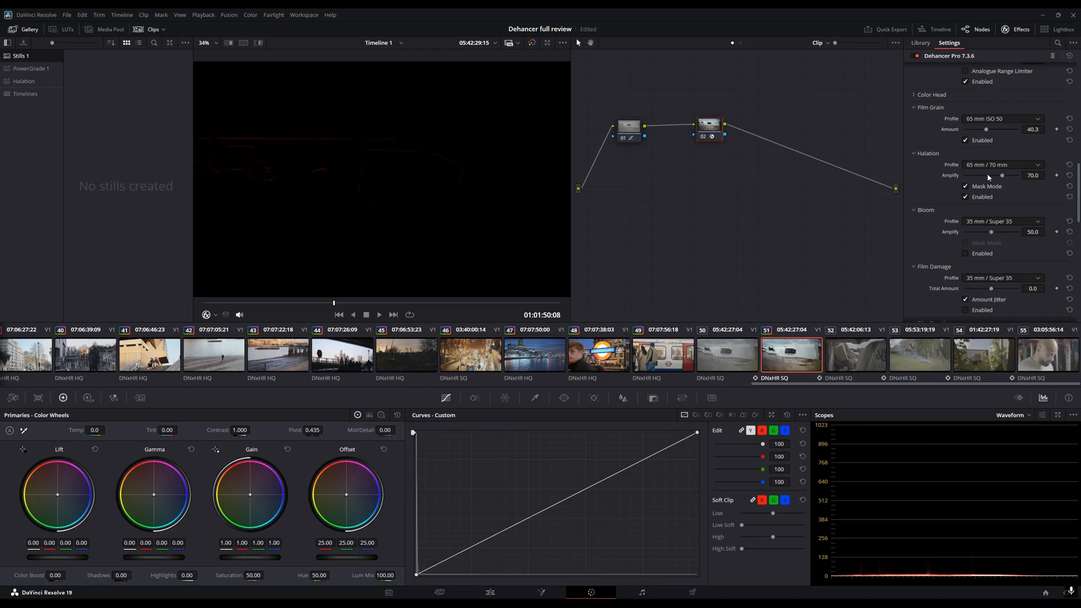
{"action": "left_click_drag", "start_coordinate": [1002, 179], "coordinate": [1020, 179]}
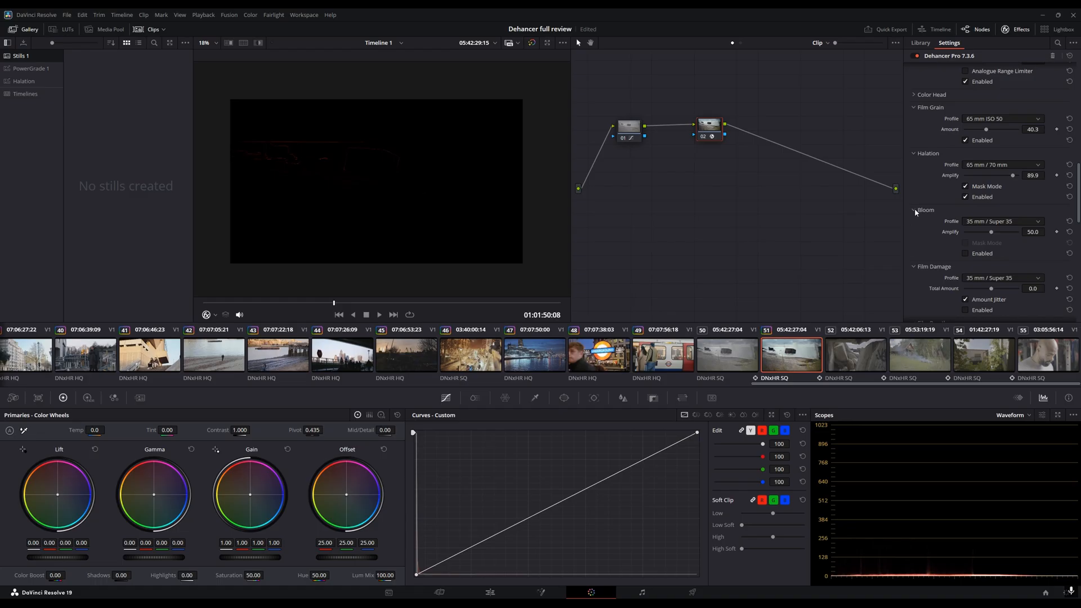
{"action": "left_click", "coordinate": [985, 187]}
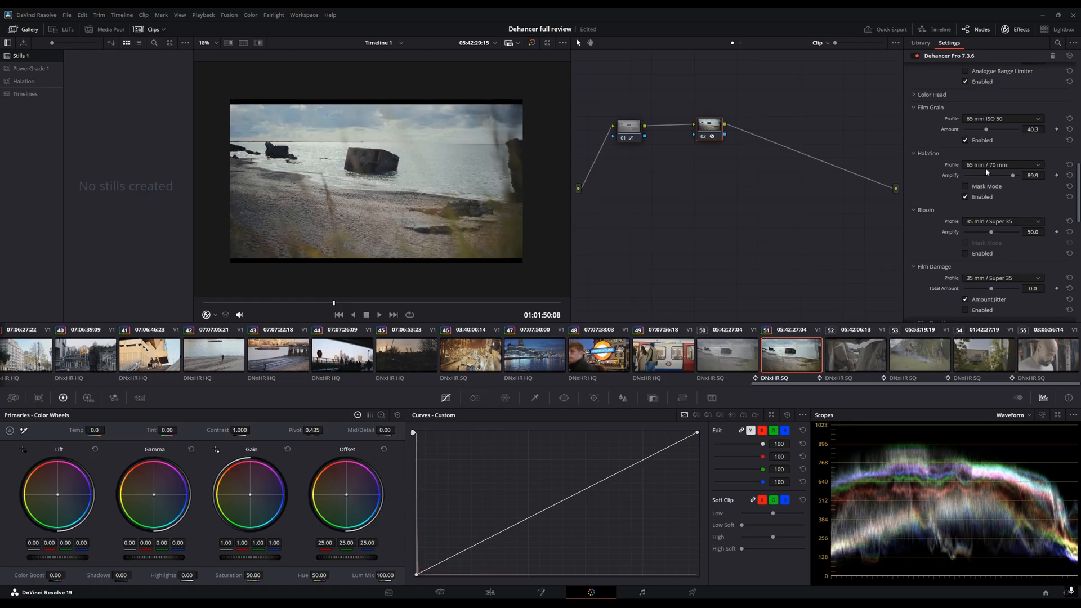
- Set the Bloom profile to 65 mm / 70 mm and toggle Bloom on and off to compare
{"action": "scroll", "coordinate": [1019, 188], "scroll_direction": "down", "scroll_amount": 1}
{"action": "left_click", "coordinate": [991, 198]}
{"action": "left_click", "coordinate": [991, 244]}
{"action": "scroll", "coordinate": [382, 130], "scroll_direction": "up", "scroll_amount": 8}
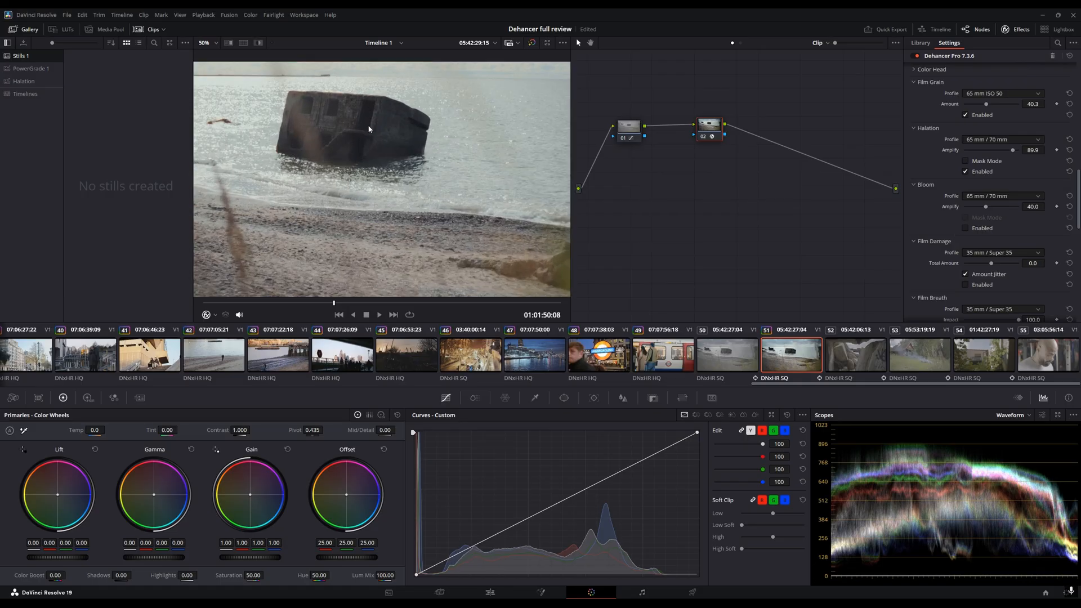
{"action": "scroll", "coordinate": [446, 172], "scroll_direction": "up", "scroll_amount": 2}
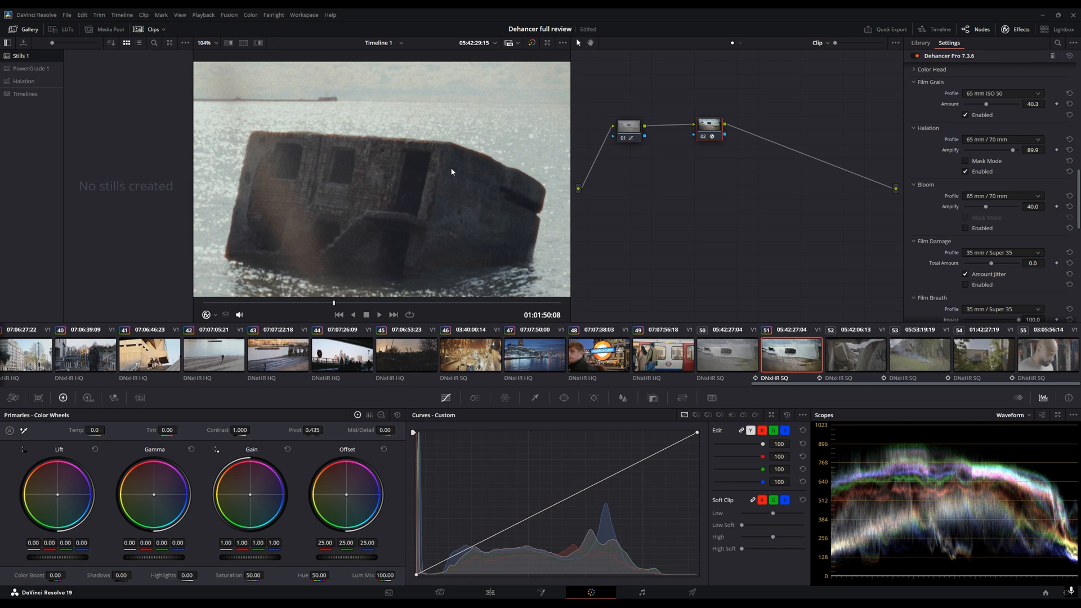
{"action": "left_click", "coordinate": [965, 228]}
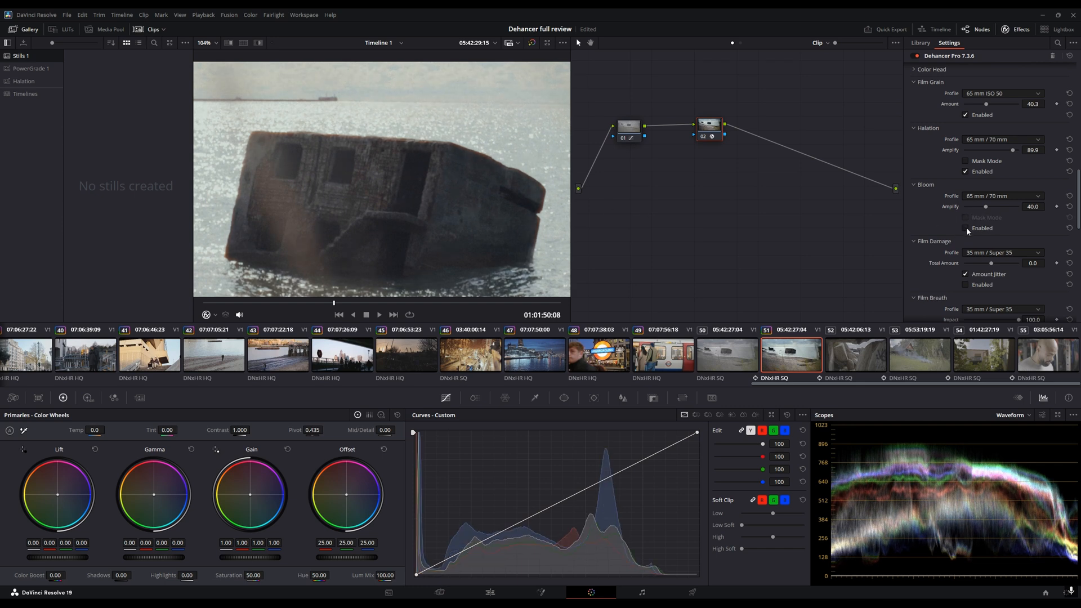
{"action": "left_click", "coordinate": [966, 228]}
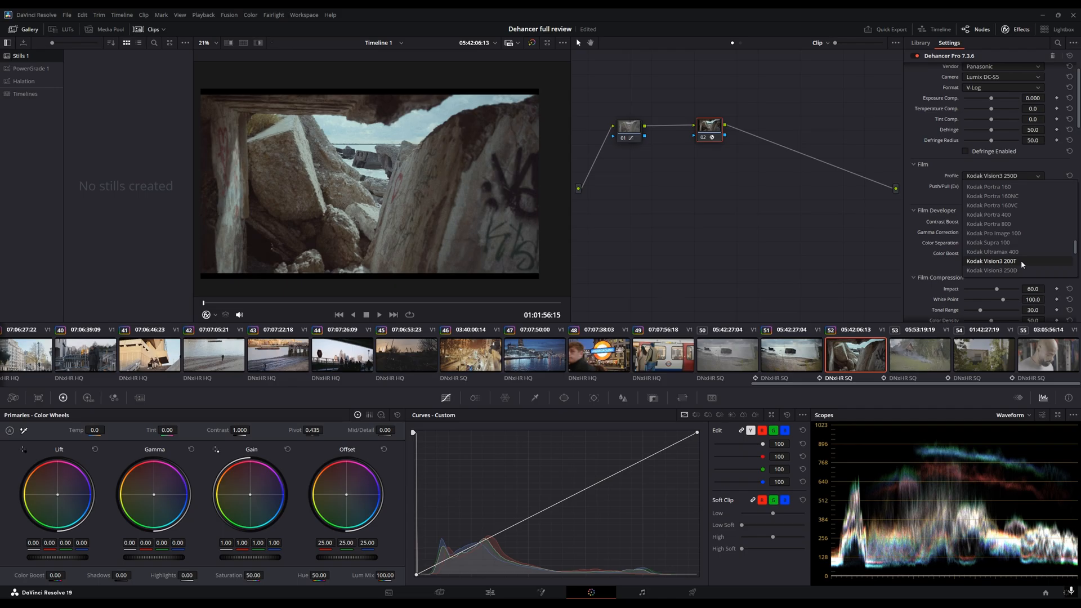
- Set the film profile of the next clip to Kodak Gold 200
{"action": "left_click", "coordinate": [1015, 215]}
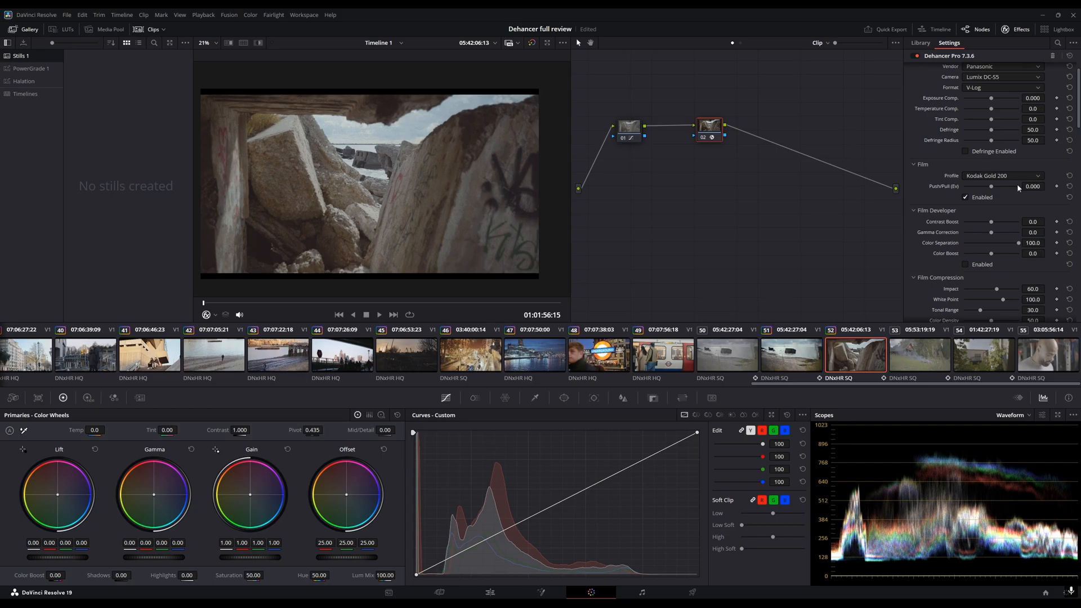
{"action": "scroll", "coordinate": [1002, 225], "scroll_direction": "down", "scroll_amount": 3}
{"action": "left_click", "coordinate": [965, 214]}
- Set the Film Grain profile to 16 mm ISO 250
{"action": "scroll", "coordinate": [994, 176], "scroll_direction": "down", "scroll_amount": 8}
{"action": "scroll", "coordinate": [969, 195], "scroll_direction": "down", "scroll_amount": 8}
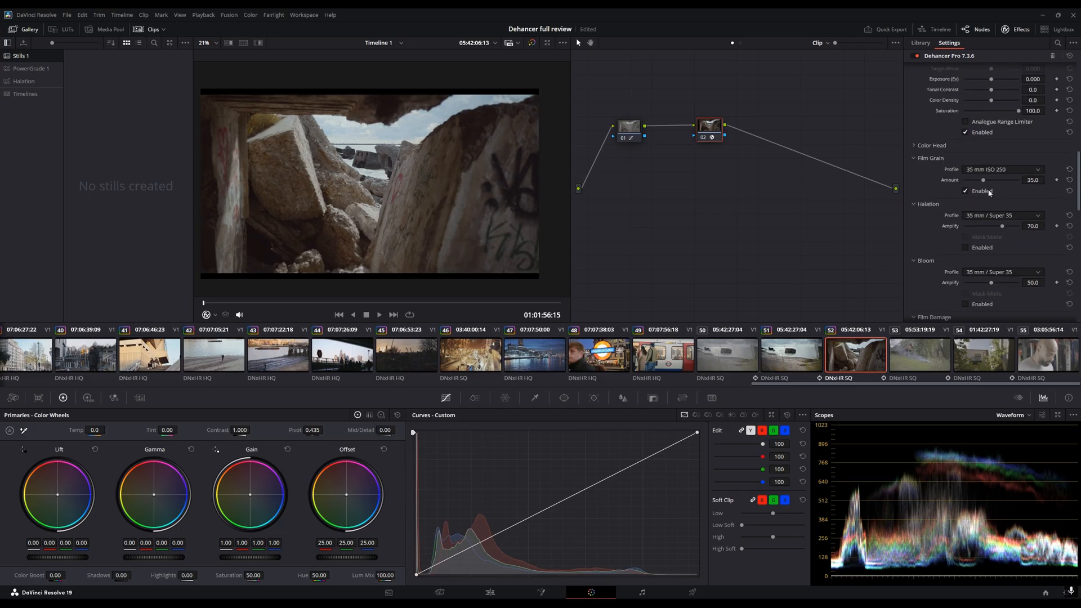
{"action": "left_click", "coordinate": [994, 170]}
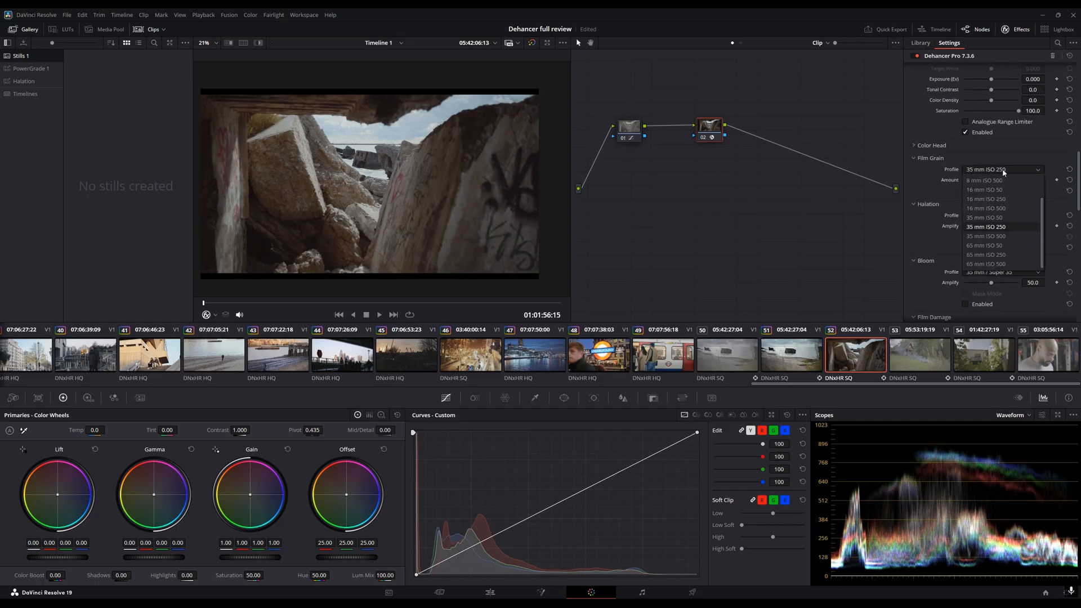
{"action": "left_click", "coordinate": [1011, 200]}
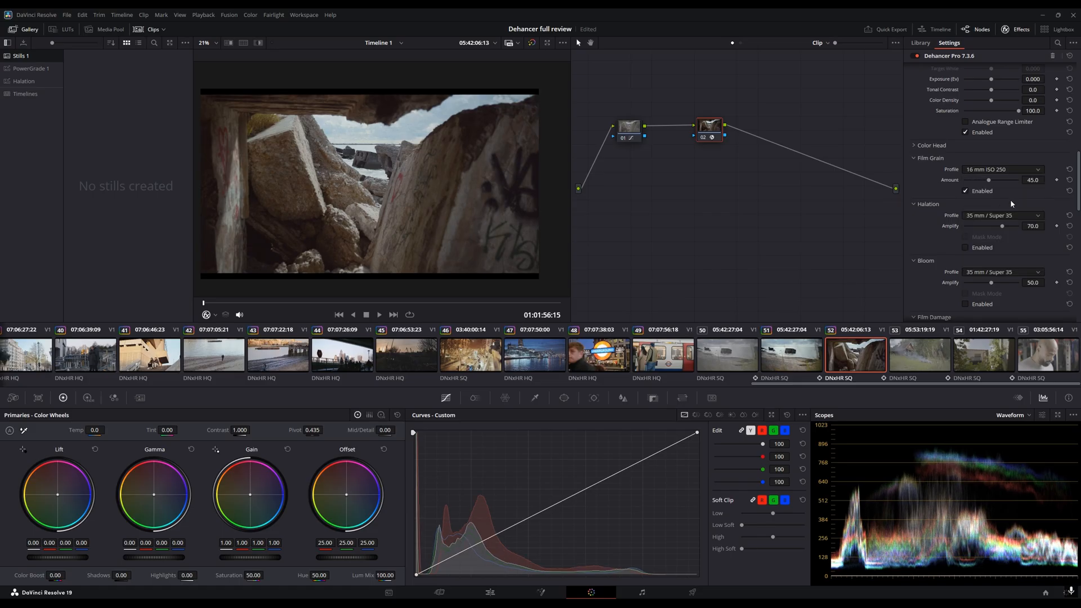
- Set the Halation profile to 16 mm / Super 16
{"action": "scroll", "coordinate": [1005, 239], "scroll_direction": "down", "scroll_amount": 1}
{"action": "left_click", "coordinate": [986, 189]}
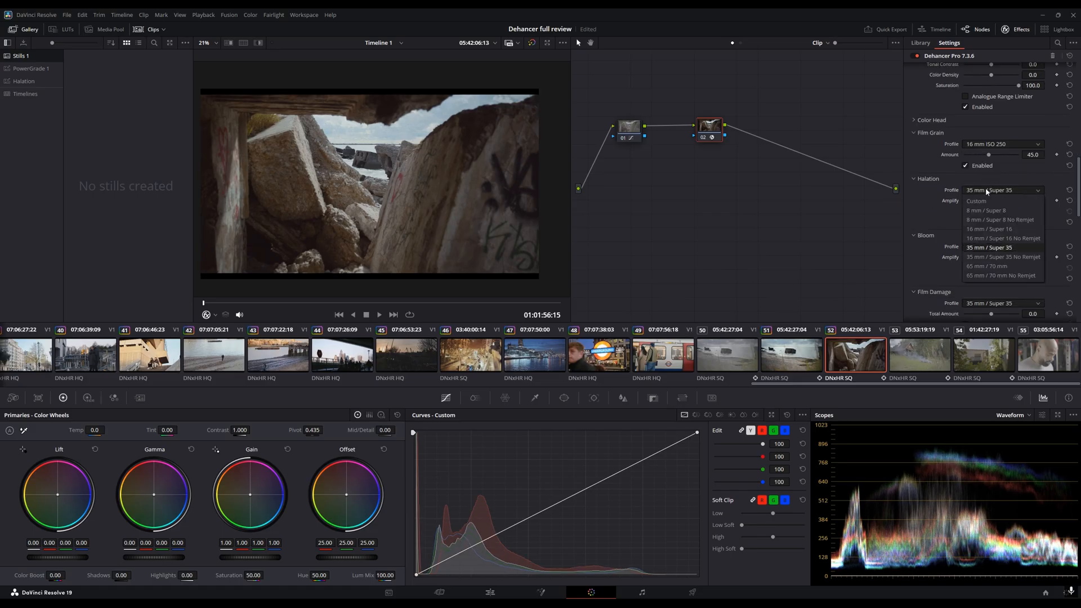
{"action": "left_click", "coordinate": [1018, 231]}
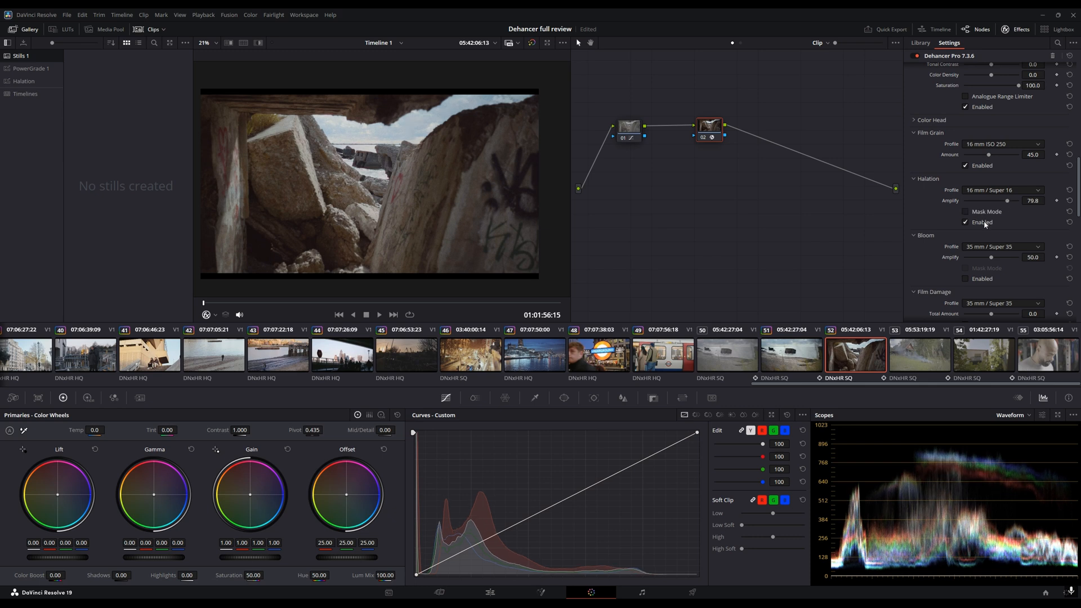
- Enable Bloom and set its profile to 16 mm / Super 16
{"action": "scroll", "coordinate": [986, 224], "scroll_direction": "down", "scroll_amount": 3}
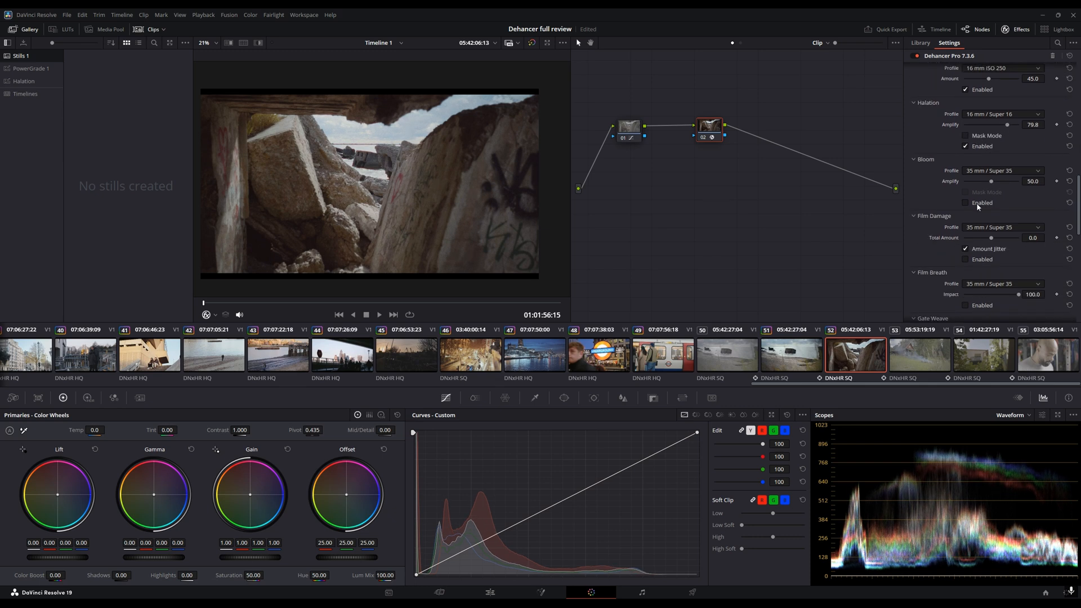
{"action": "left_click", "coordinate": [976, 203]}
{"action": "left_click", "coordinate": [1002, 171]}
{"action": "left_click", "coordinate": [1002, 197]}
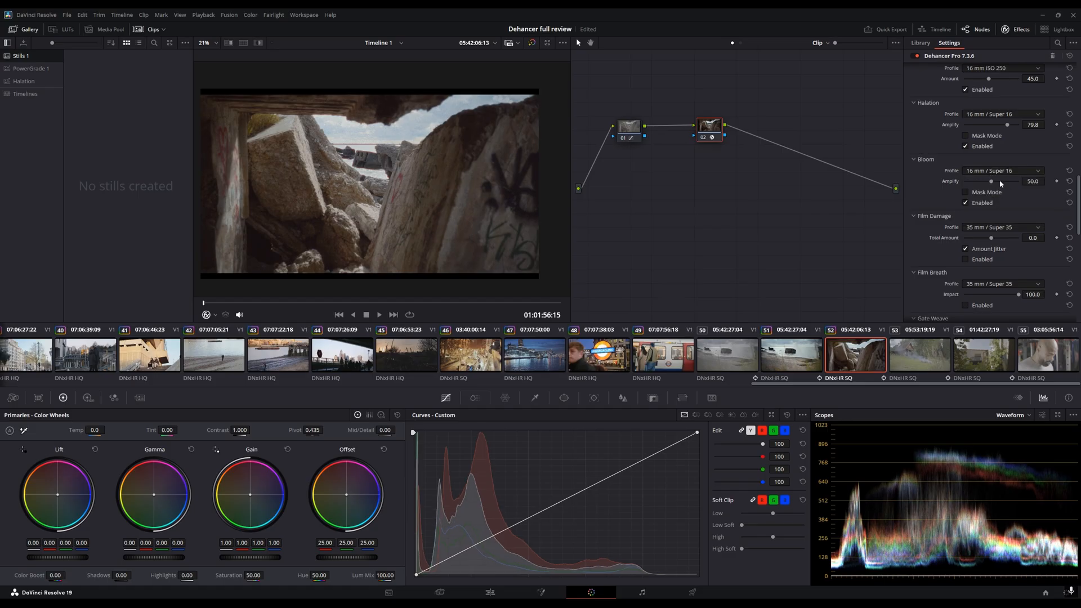
- Scrub through the clip and zoom into the viewer to inspect the film look
{"action": "scroll", "coordinate": [928, 177], "scroll_direction": "down", "scroll_amount": 5}
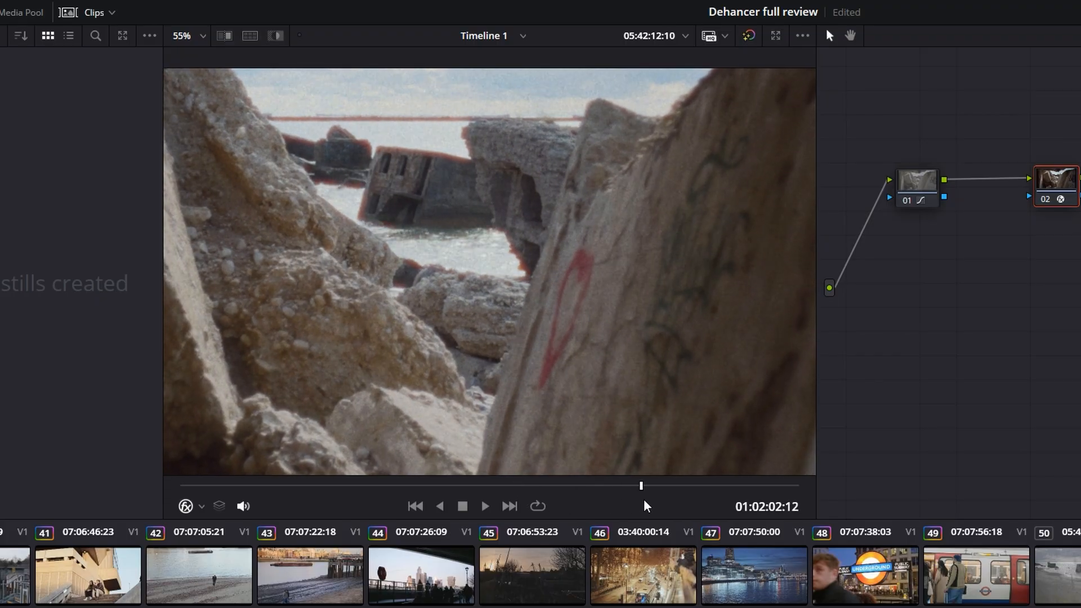
{"action": "left_click_drag", "start_coordinate": [699, 500], "coordinate": [450, 493]}
{"action": "scroll", "coordinate": [455, 366], "scroll_direction": "down", "scroll_amount": 10}
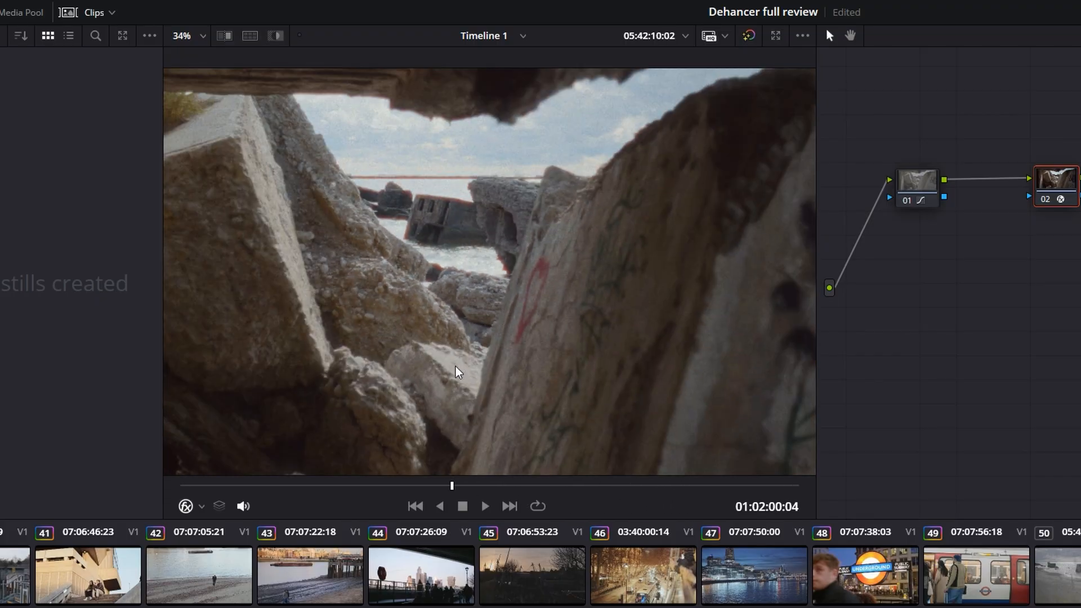
{"action": "scroll", "coordinate": [464, 358], "scroll_direction": "up", "scroll_amount": 1}
{"action": "scroll", "coordinate": [467, 363], "scroll_direction": "down", "scroll_amount": 1}
{"action": "left_click_drag", "start_coordinate": [466, 362], "coordinate": [473, 367]}
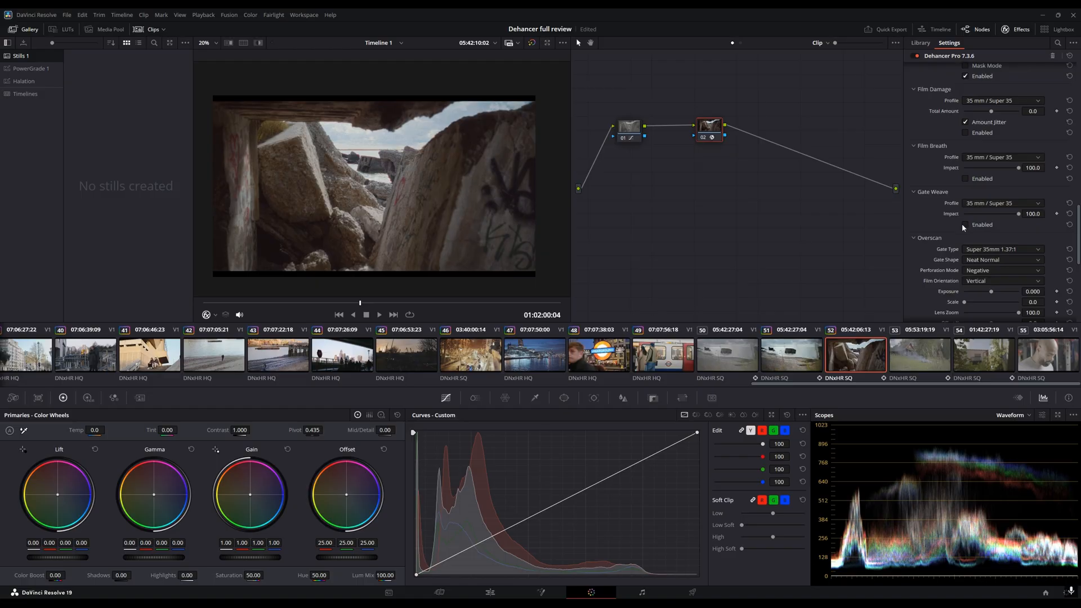
- Enable Gate Weave and pick a Gate Weave profile
{"action": "left_click", "coordinate": [964, 225]}
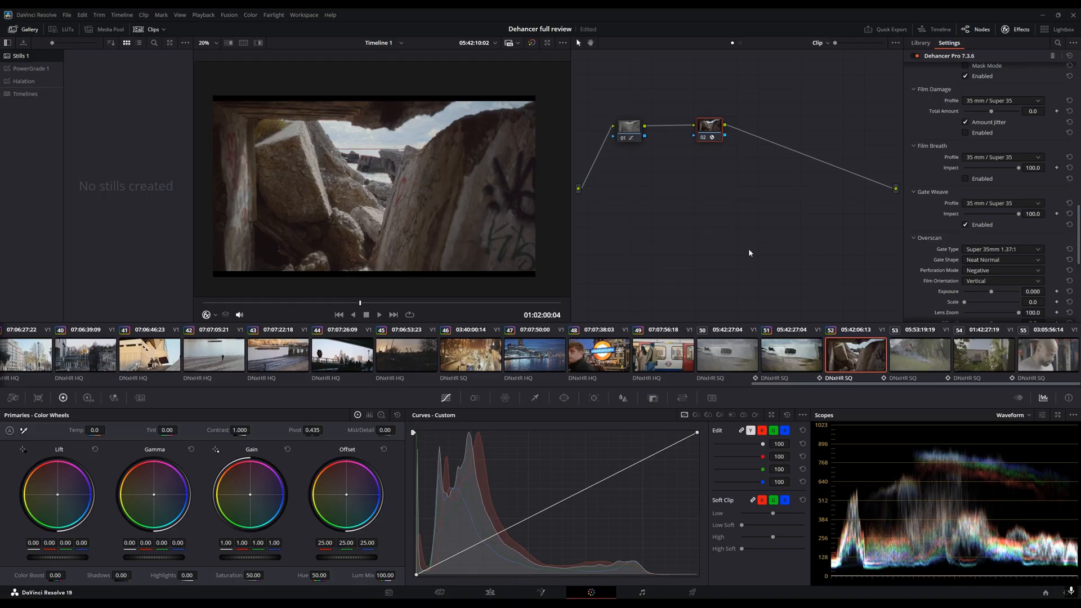
{"action": "left_click", "coordinate": [1003, 203]}
{"action": "left_click", "coordinate": [978, 224]}
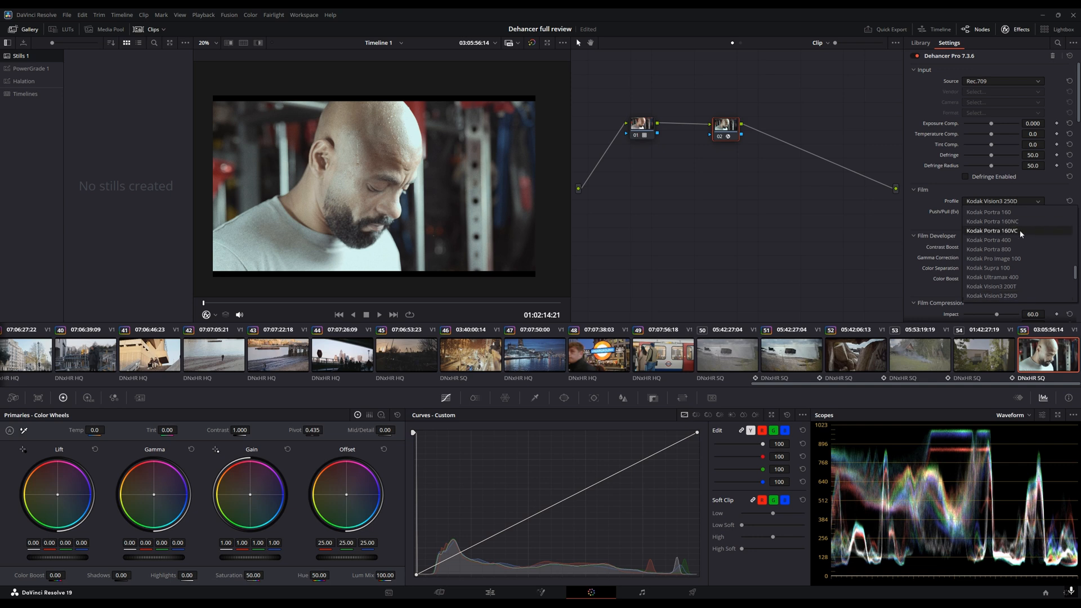
- Set the film profile of the Rec.709 clip to Kodak Gold 200
{"action": "scroll", "coordinate": [1026, 237], "scroll_direction": "down", "scroll_amount": 1}
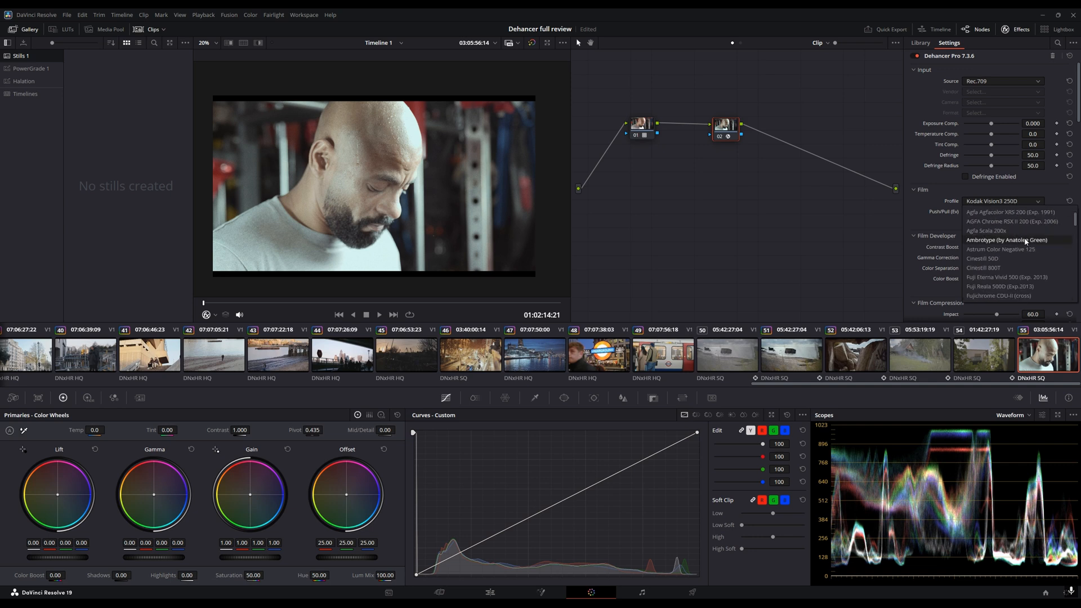
{"action": "scroll", "coordinate": [1025, 242], "scroll_direction": "down", "scroll_amount": 5}
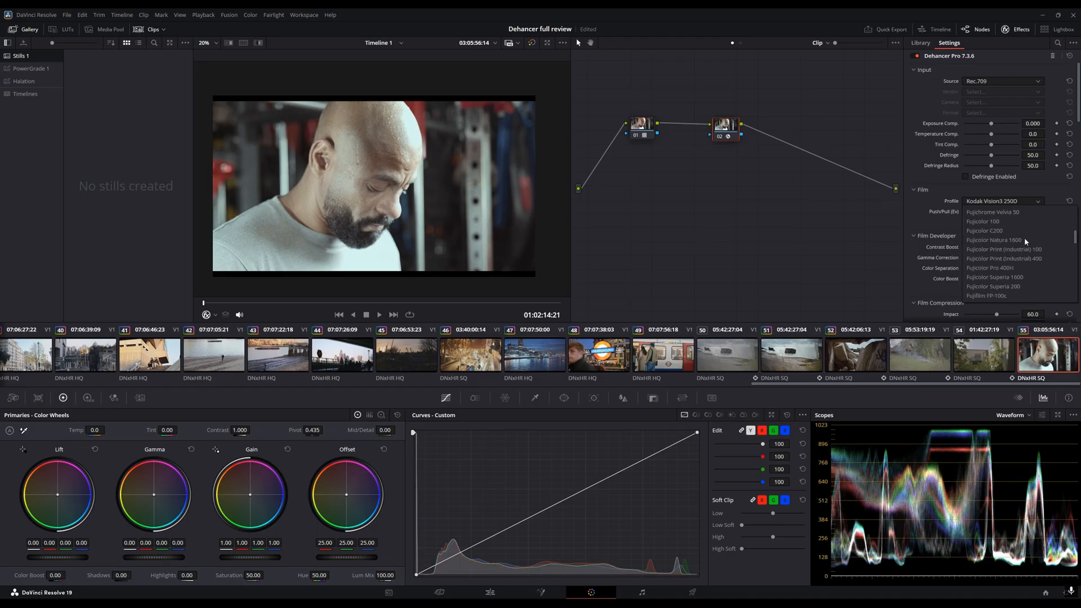
{"action": "scroll", "coordinate": [1024, 238], "scroll_direction": "down", "scroll_amount": 4}
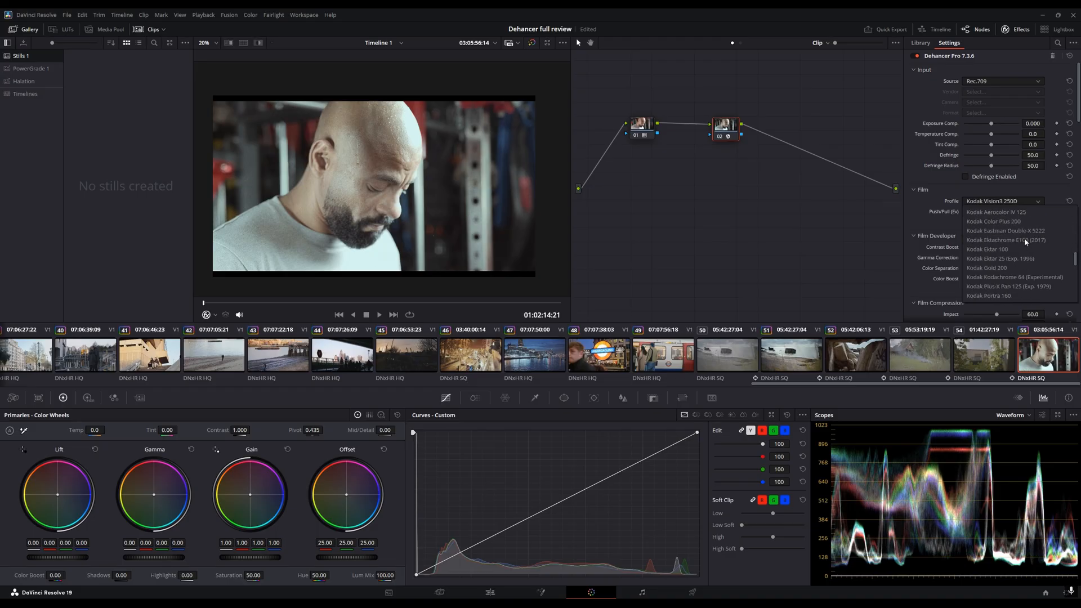
{"action": "left_click", "coordinate": [1011, 239]}
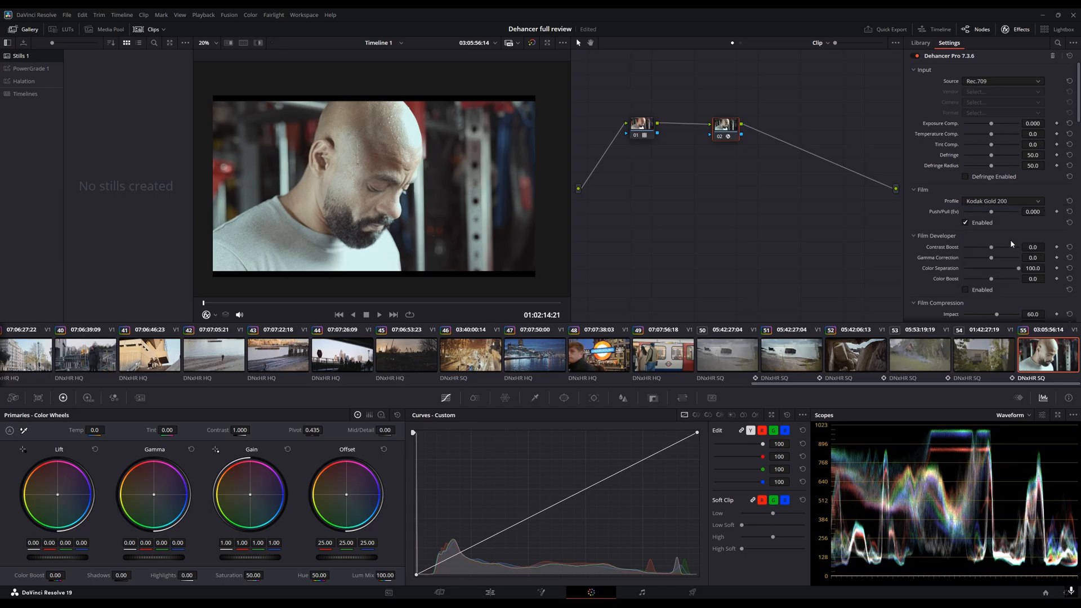
- Change the film profile to Kodak Portra 160 and toggle Film on and off to compare
{"action": "left_click", "coordinate": [994, 201]}
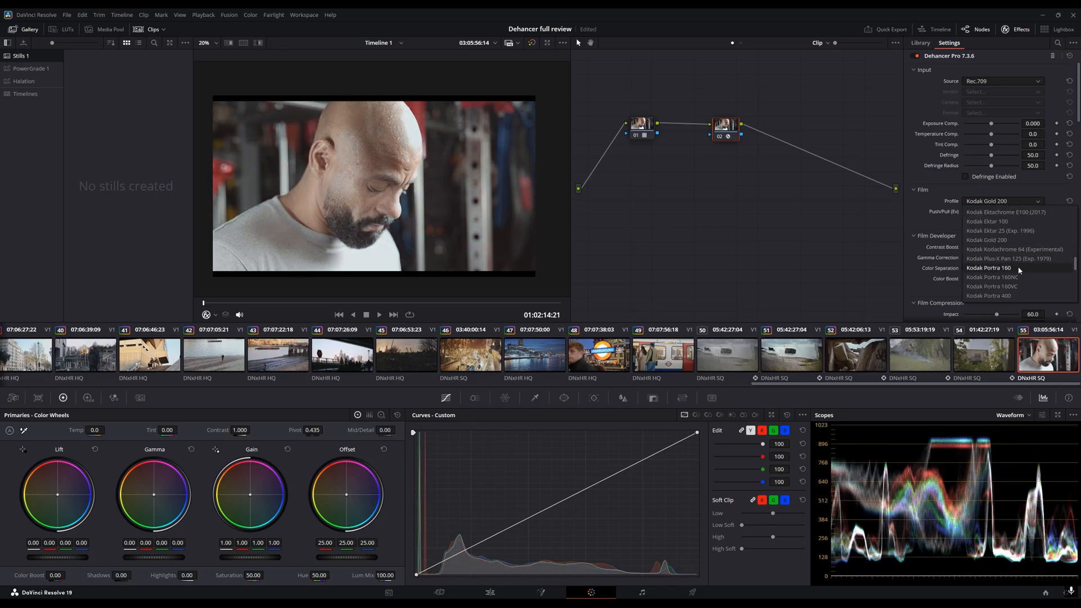
{"action": "left_click", "coordinate": [1021, 269]}
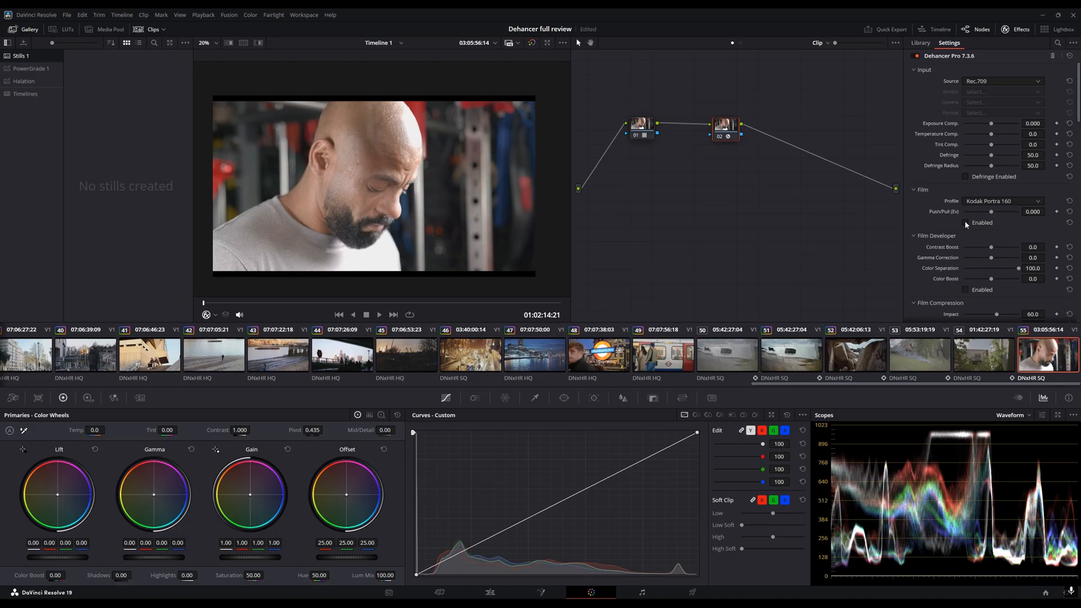
{"action": "left_click", "coordinate": [965, 222]}
{"action": "left_click", "coordinate": [965, 223]}
- Toggle the Film Compression enable checkbox
{"action": "scroll", "coordinate": [931, 222], "scroll_direction": "down", "scroll_amount": 3}
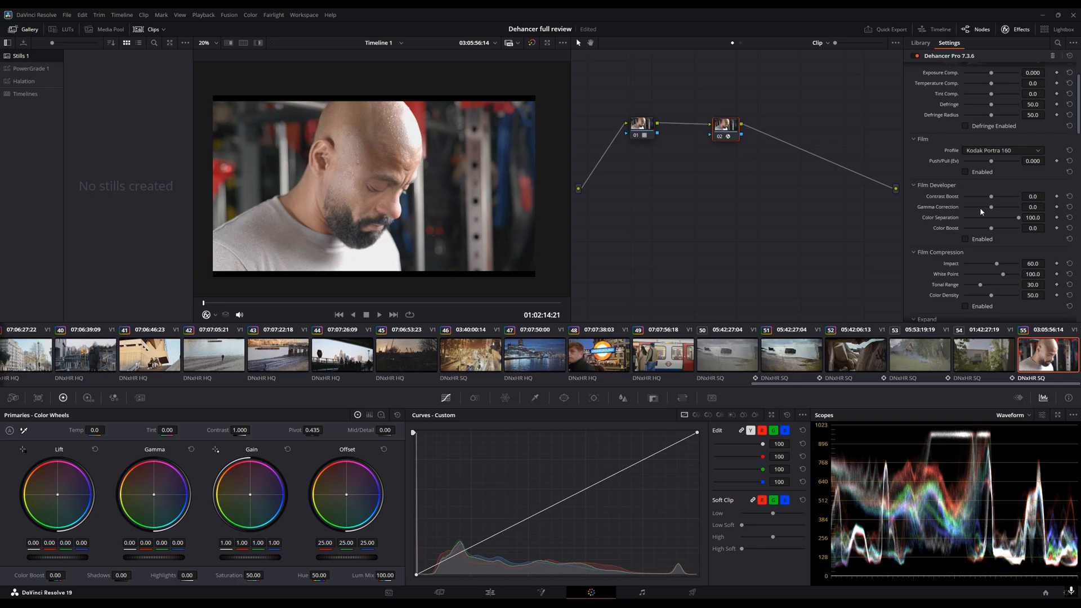
{"action": "scroll", "coordinate": [974, 225], "scroll_direction": "down", "scroll_amount": 3}
{"action": "left_click", "coordinate": [965, 255]}
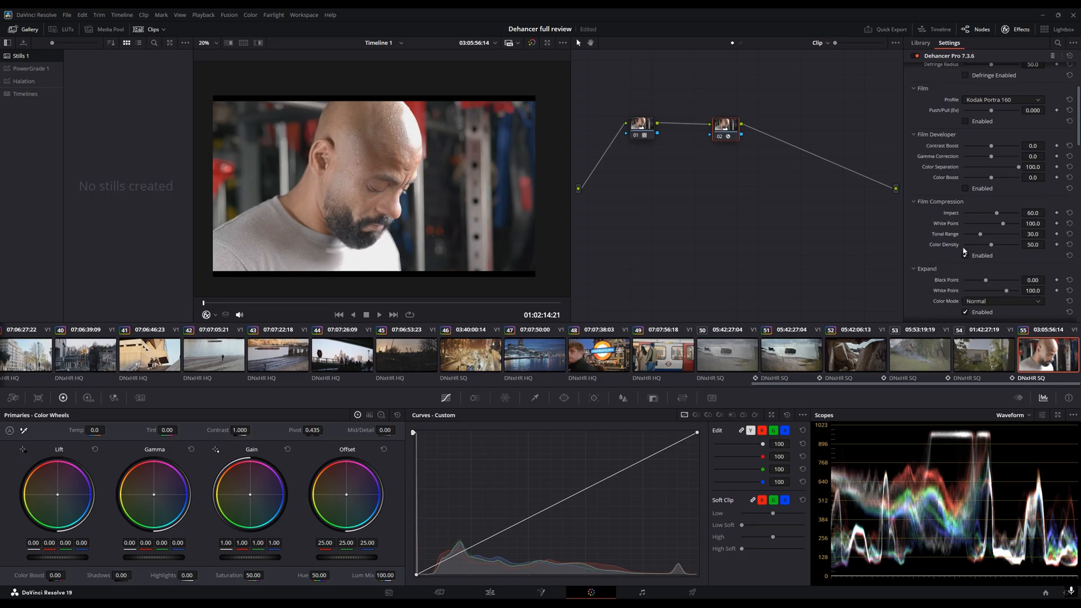
- Select the first node and add two points to its custom curve, lifting the upper point to brighten the image
{"action": "left_click", "coordinate": [641, 124]}
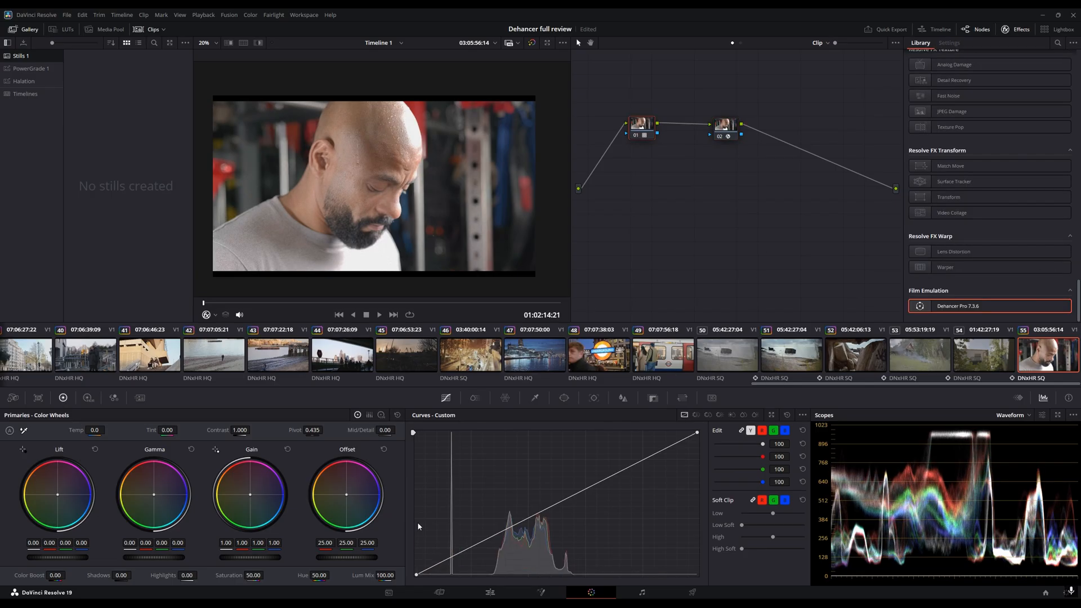
{"action": "left_click", "coordinate": [454, 560]}
{"action": "left_click", "coordinate": [577, 499]}
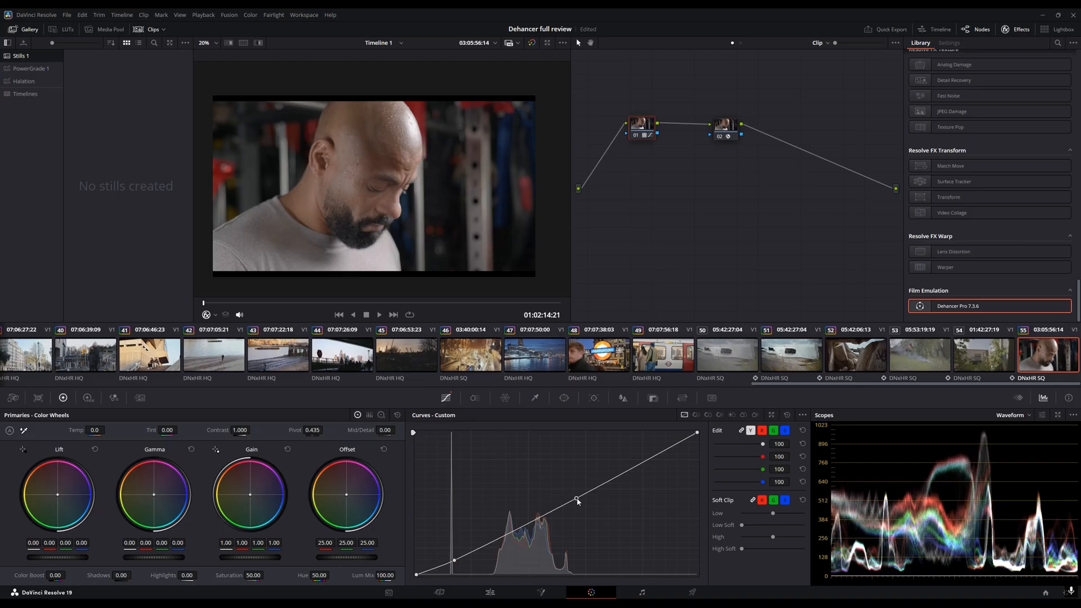
{"action": "left_click_drag", "start_coordinate": [577, 501], "coordinate": [571, 488]}
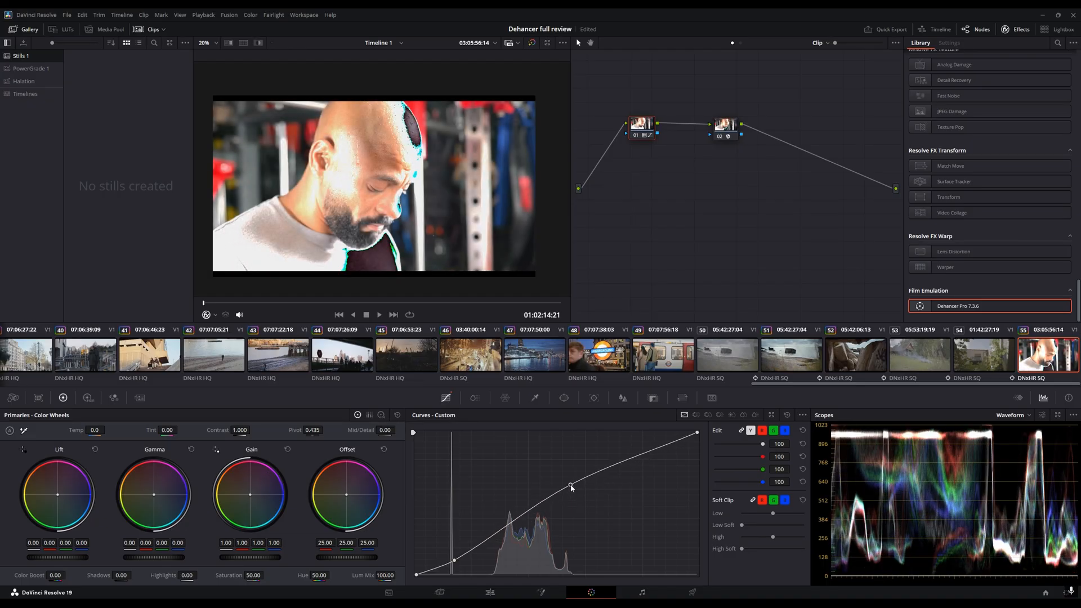
- Lift the upper curve point further to push the highlights
{"action": "scroll", "coordinate": [362, 217], "scroll_direction": "up", "scroll_amount": 2}
{"action": "scroll", "coordinate": [424, 152], "scroll_direction": "up", "scroll_amount": 3}
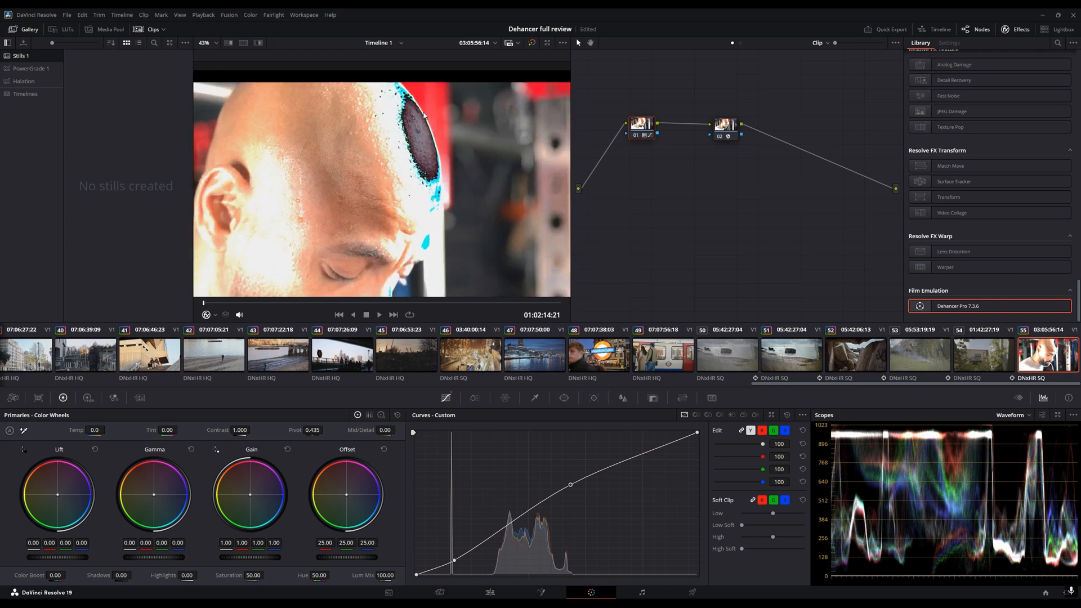
{"action": "left_click_drag", "start_coordinate": [571, 486], "coordinate": [563, 469]}
{"action": "scroll", "coordinate": [408, 261], "scroll_direction": "down", "scroll_amount": 2}
{"action": "scroll", "coordinate": [408, 261], "scroll_direction": "down", "scroll_amount": 3}
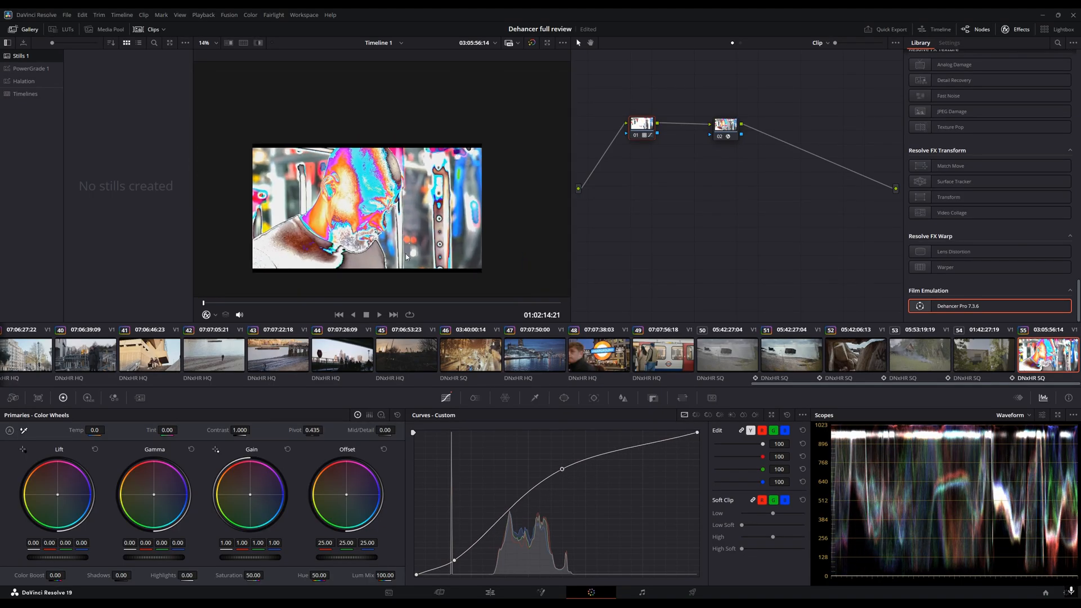
{"action": "scroll", "coordinate": [389, 220], "scroll_direction": "up", "scroll_amount": 2}
{"action": "scroll", "coordinate": [385, 216], "scroll_direction": "down", "scroll_amount": 2}
{"action": "scroll", "coordinate": [385, 216], "scroll_direction": "up", "scroll_amount": 2}
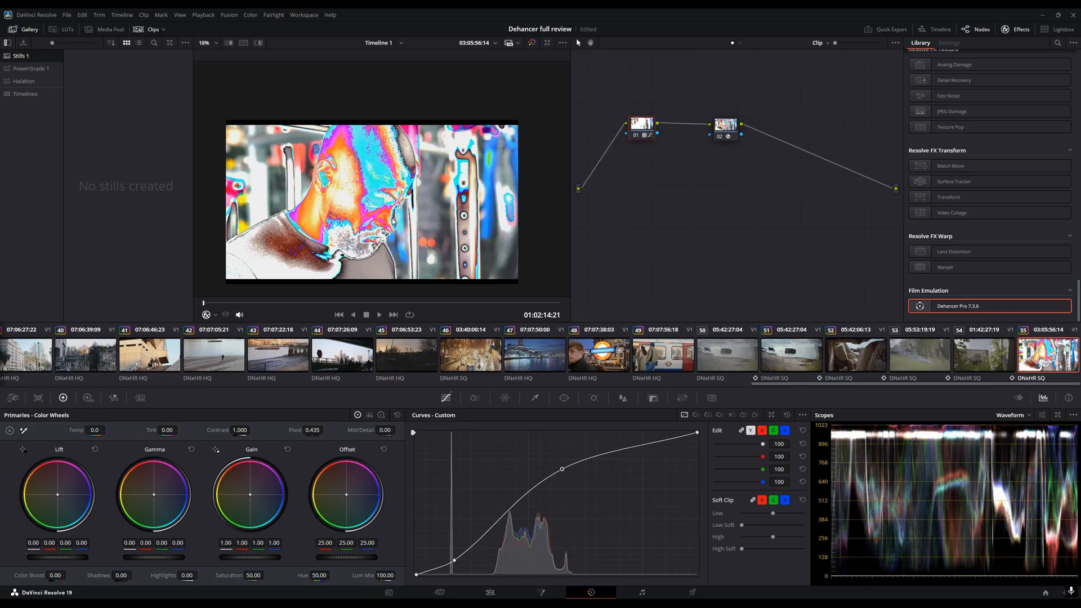